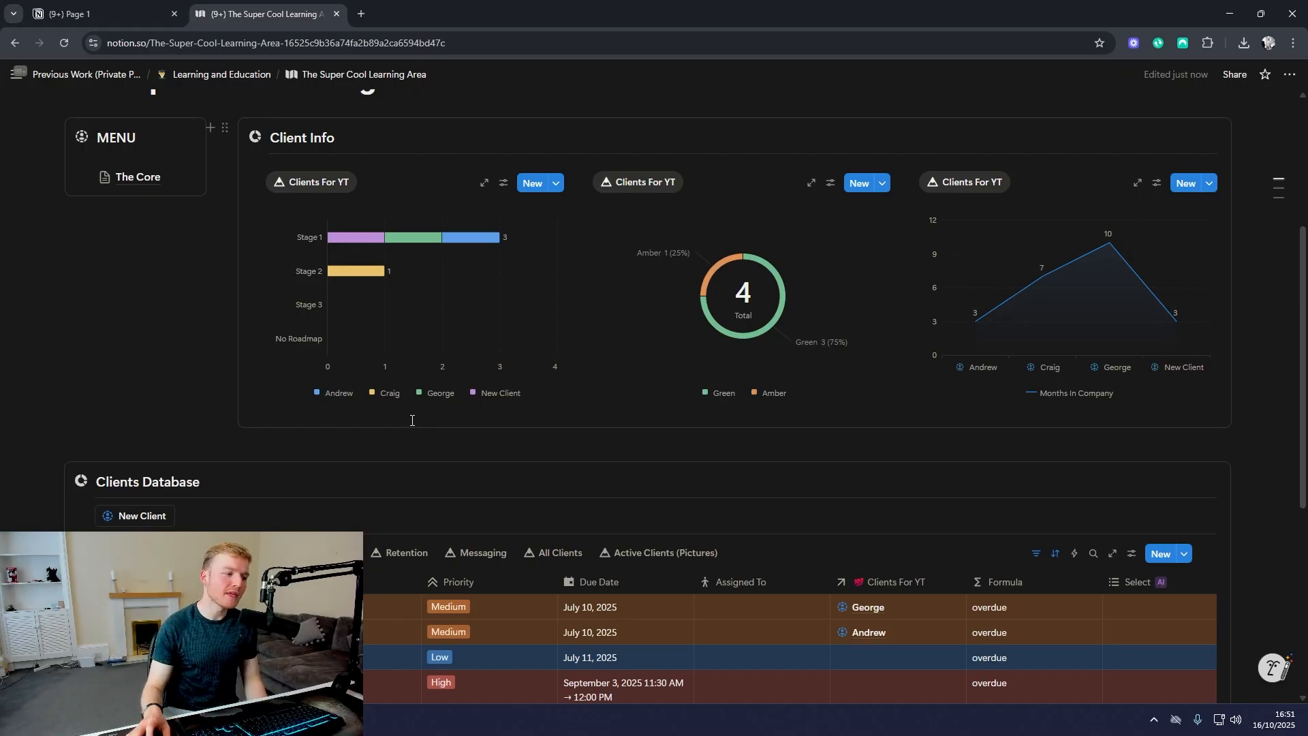
Step: Open the Tasks For YT database through The Core page linked in the dashboard's menu
{"action": "scroll", "coordinate": [409, 419], "scroll_direction": "down", "scroll_amount": 3}
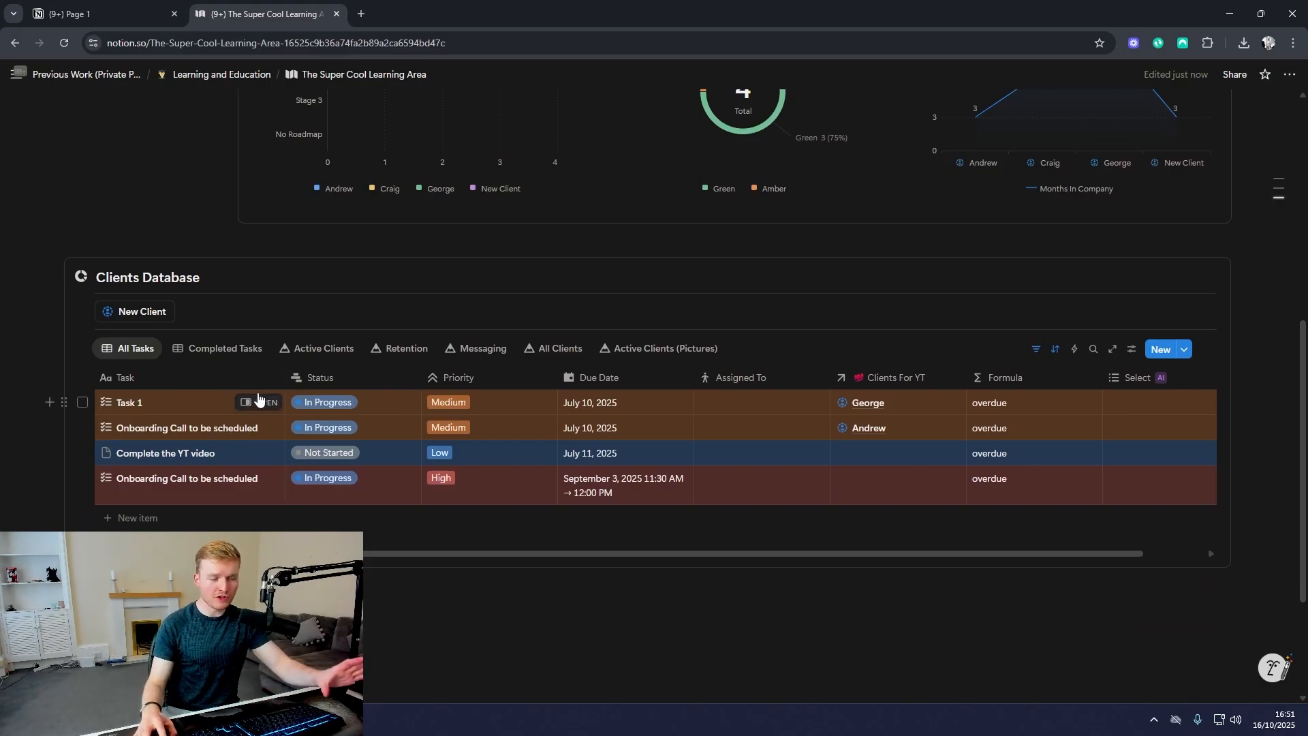
{"action": "scroll", "coordinate": [265, 385], "scroll_direction": "up", "scroll_amount": 10}
{"action": "left_click", "coordinate": [138, 247]}
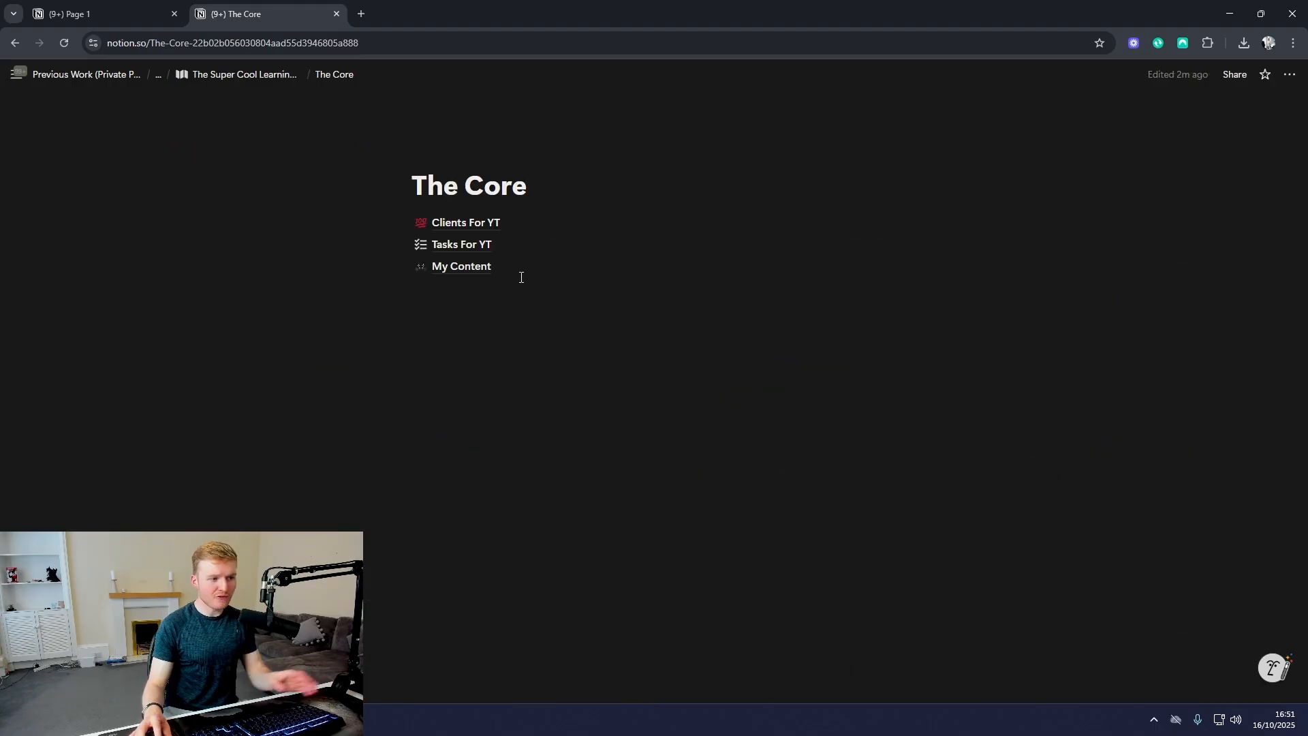
{"action": "left_click", "coordinate": [465, 247]}
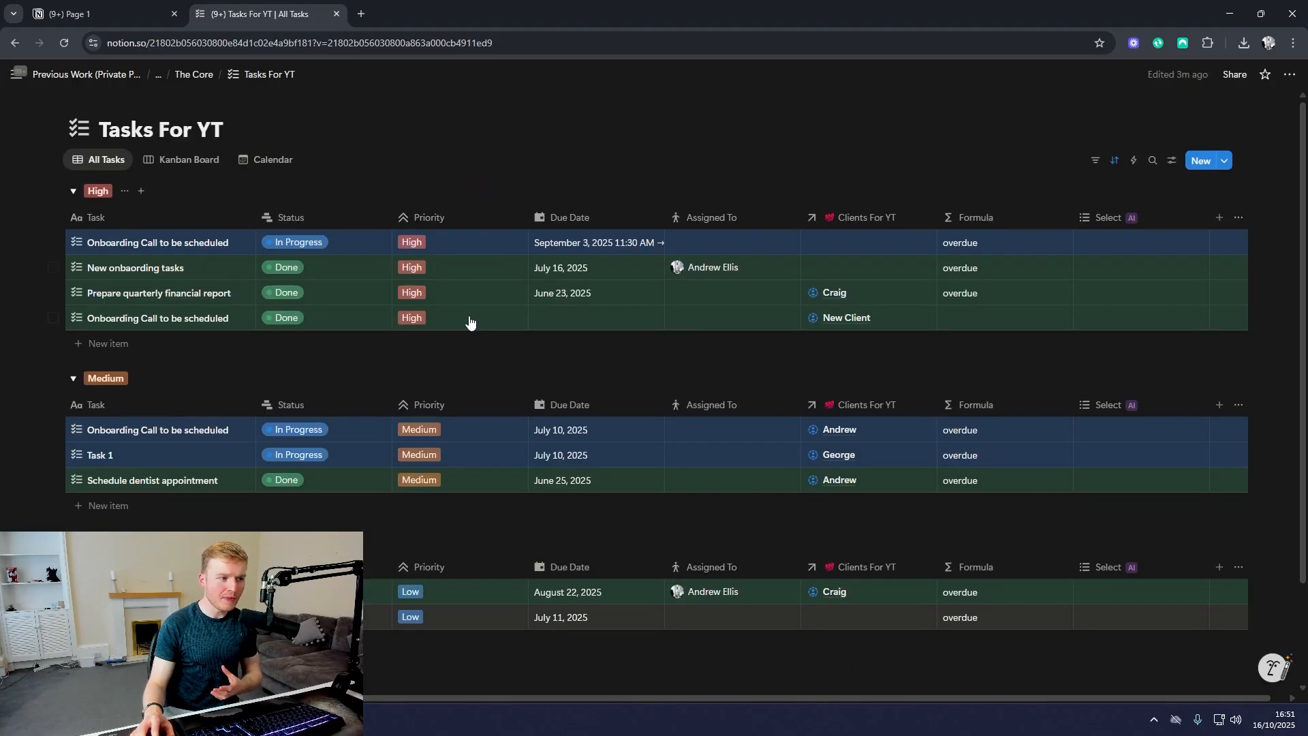
Step: Delete the Due Date sort and remove the Priority grouping from the All Tasks view
{"action": "left_click", "coordinate": [1172, 160]}
{"action": "left_click", "coordinate": [1183, 302]}
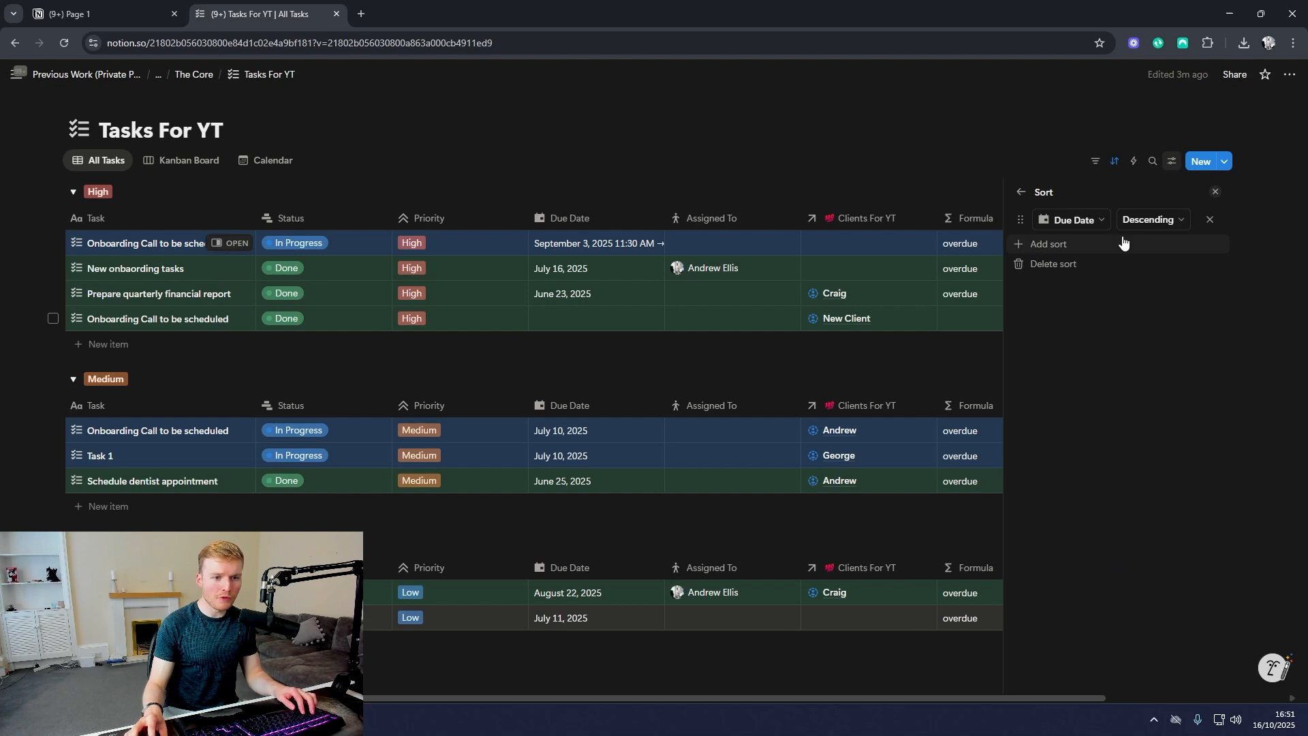
{"action": "left_click", "coordinate": [1060, 267]}
{"action": "left_click", "coordinate": [1053, 193]}
{"action": "left_click", "coordinate": [1183, 314]}
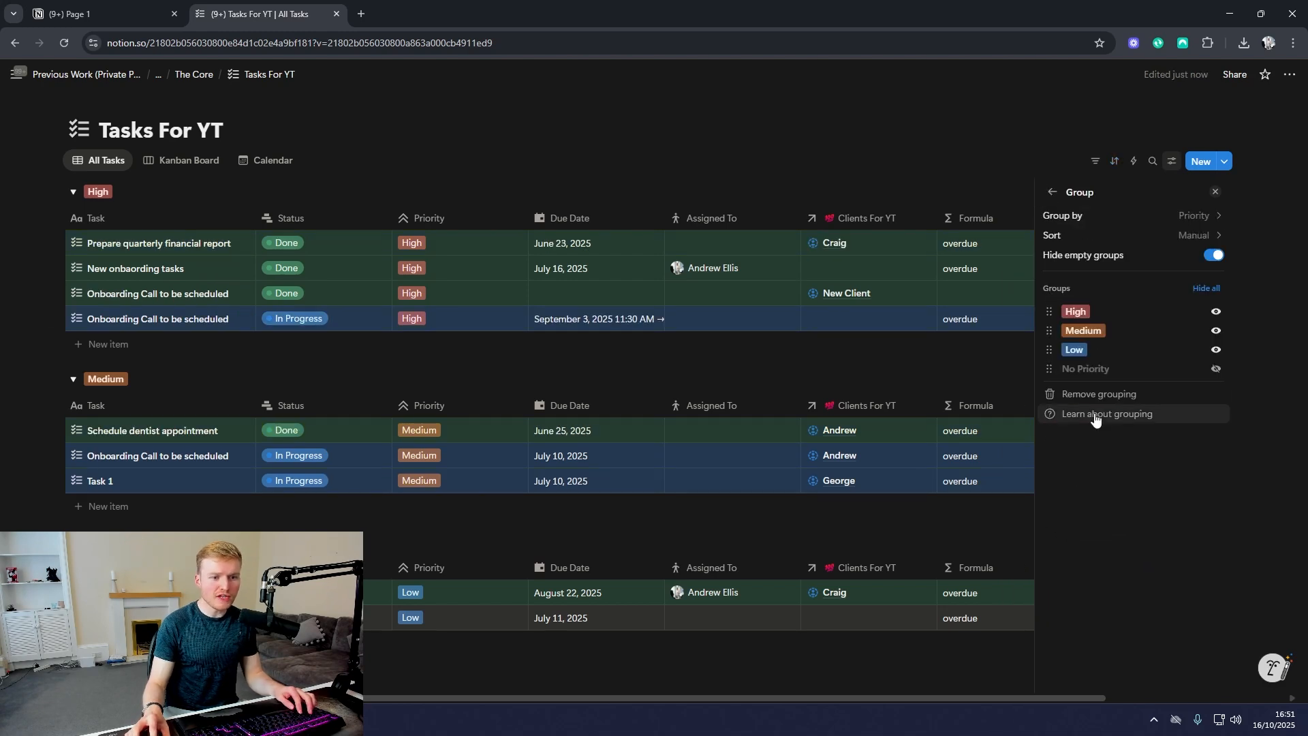
{"action": "left_click", "coordinate": [1097, 390]}
Step: Delete the Status conditional color rule from the All Tasks view and close the view settings
{"action": "left_click", "coordinate": [1052, 193]}
{"action": "left_click", "coordinate": [1185, 343]}
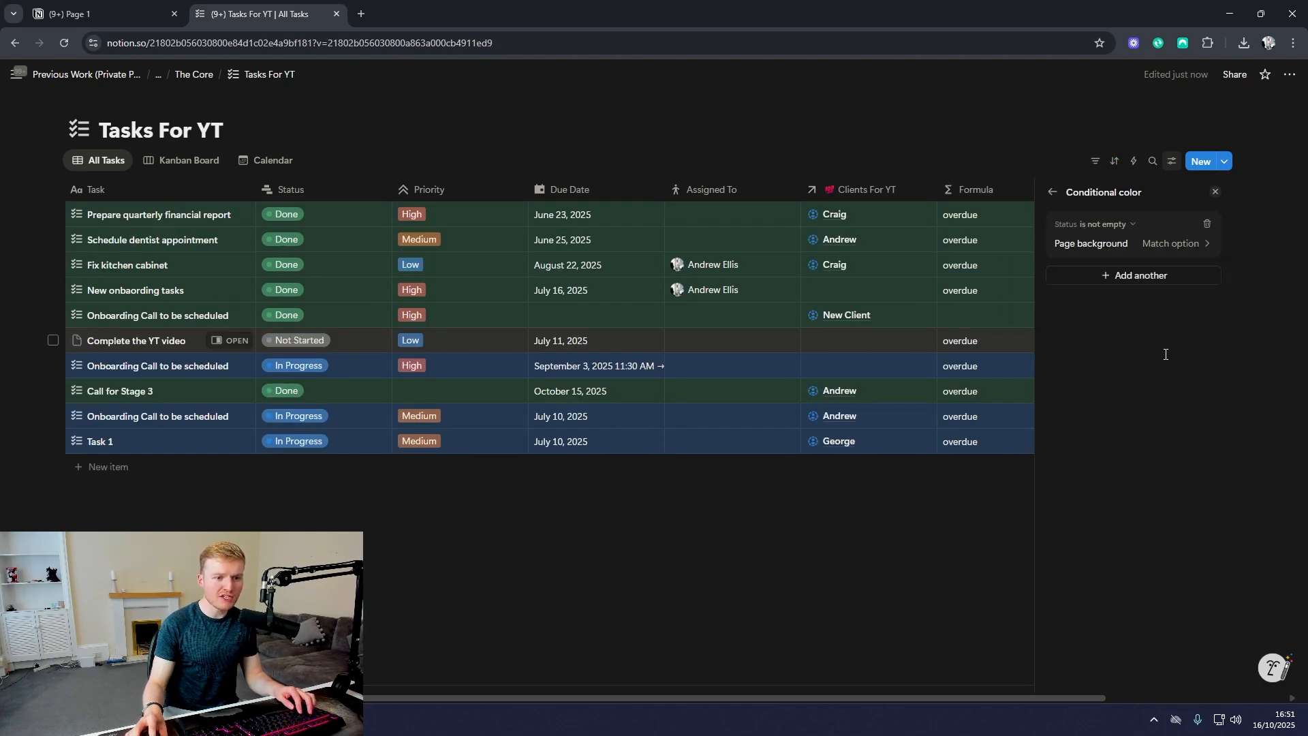
{"action": "left_click", "coordinate": [1207, 224]}
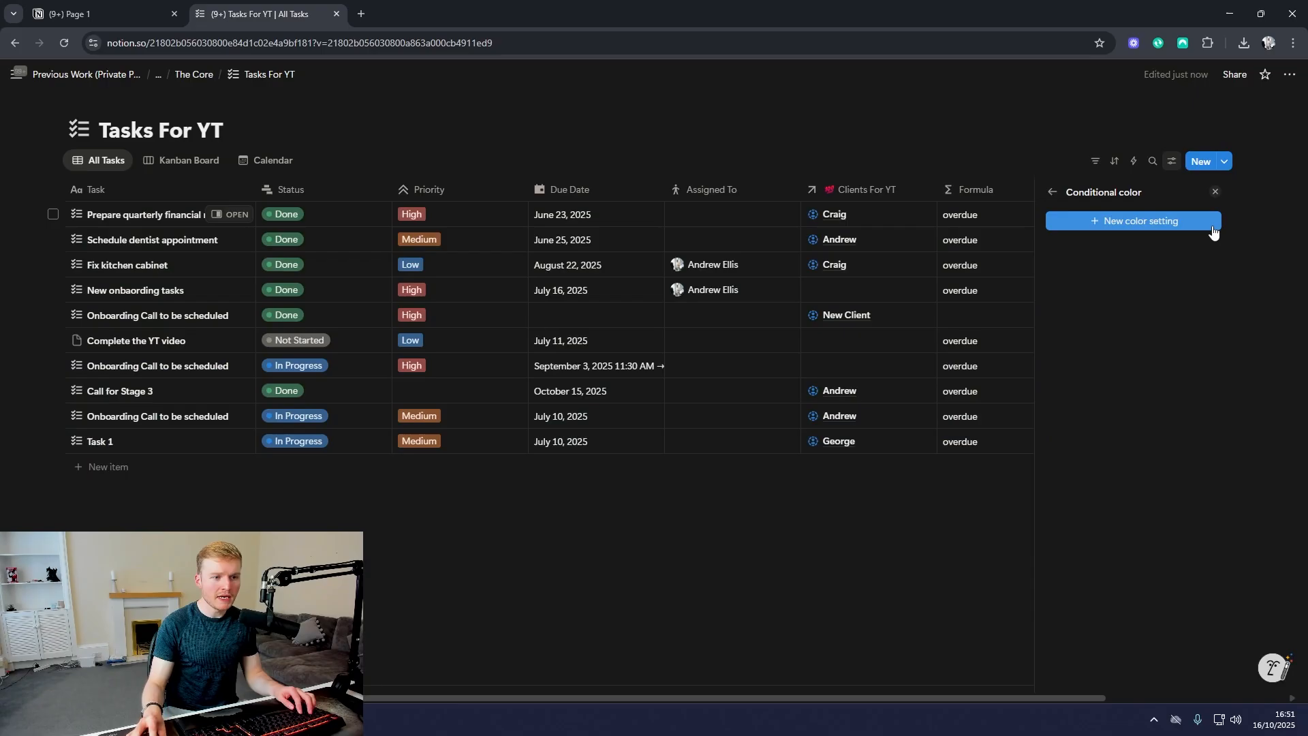
{"action": "left_click", "coordinate": [426, 512]}
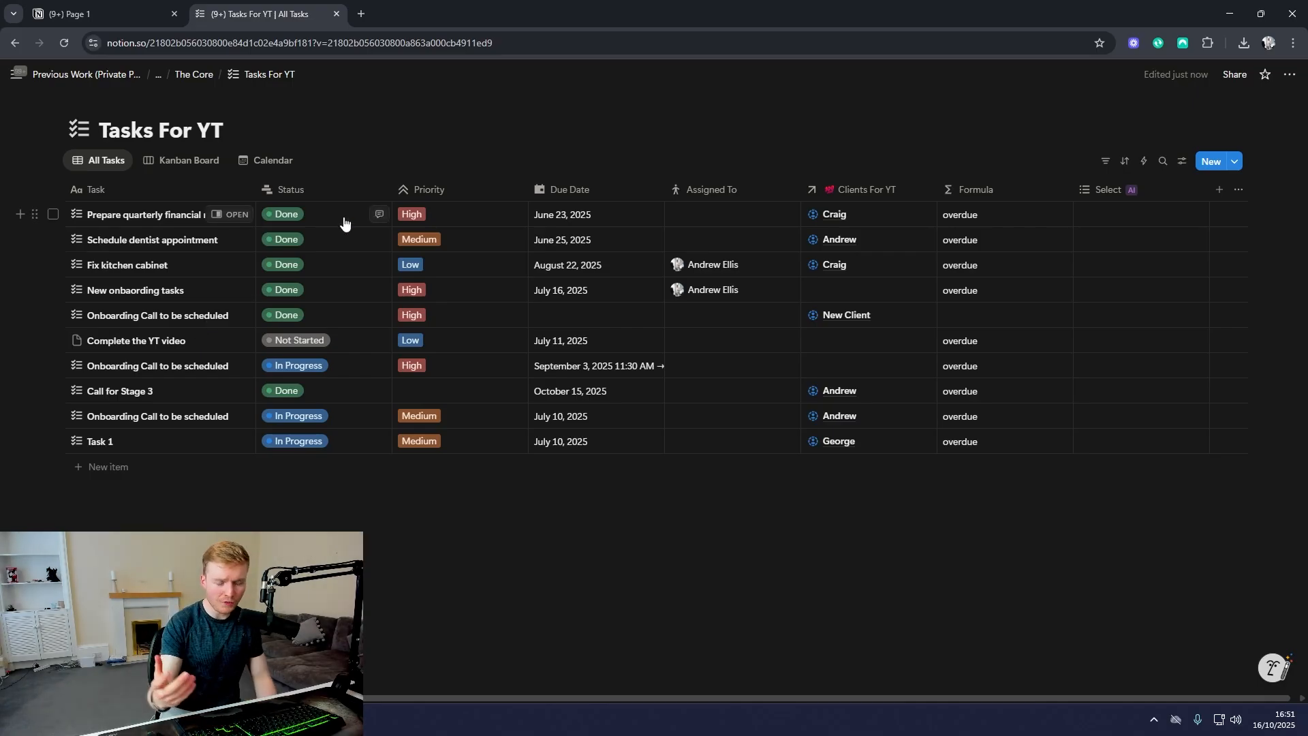
Step: Show the property types that can be added as a new column in the Tasks For YT table
{"action": "left_click", "coordinate": [1219, 190]}
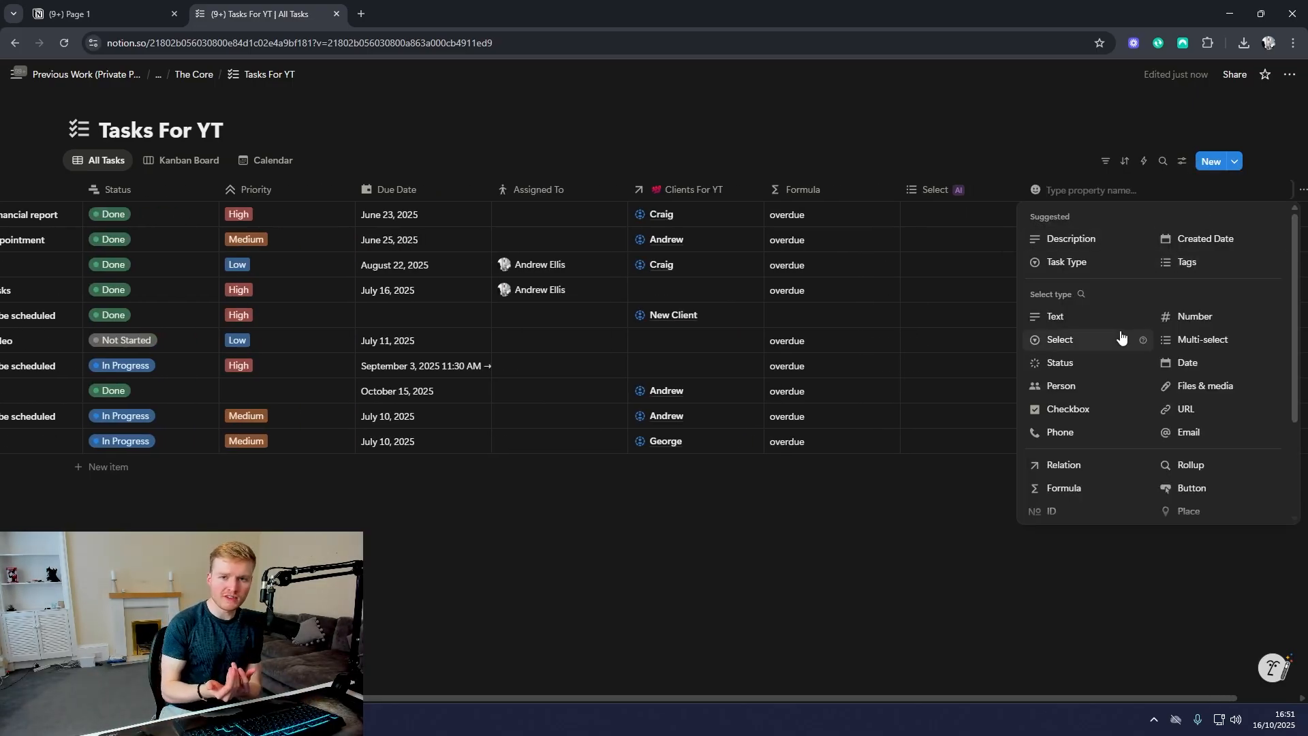
Step: Return to The Core page and add a full-page database below the existing database links
{"action": "left_click", "coordinate": [199, 81]}
{"action": "left_click", "coordinate": [514, 371]}
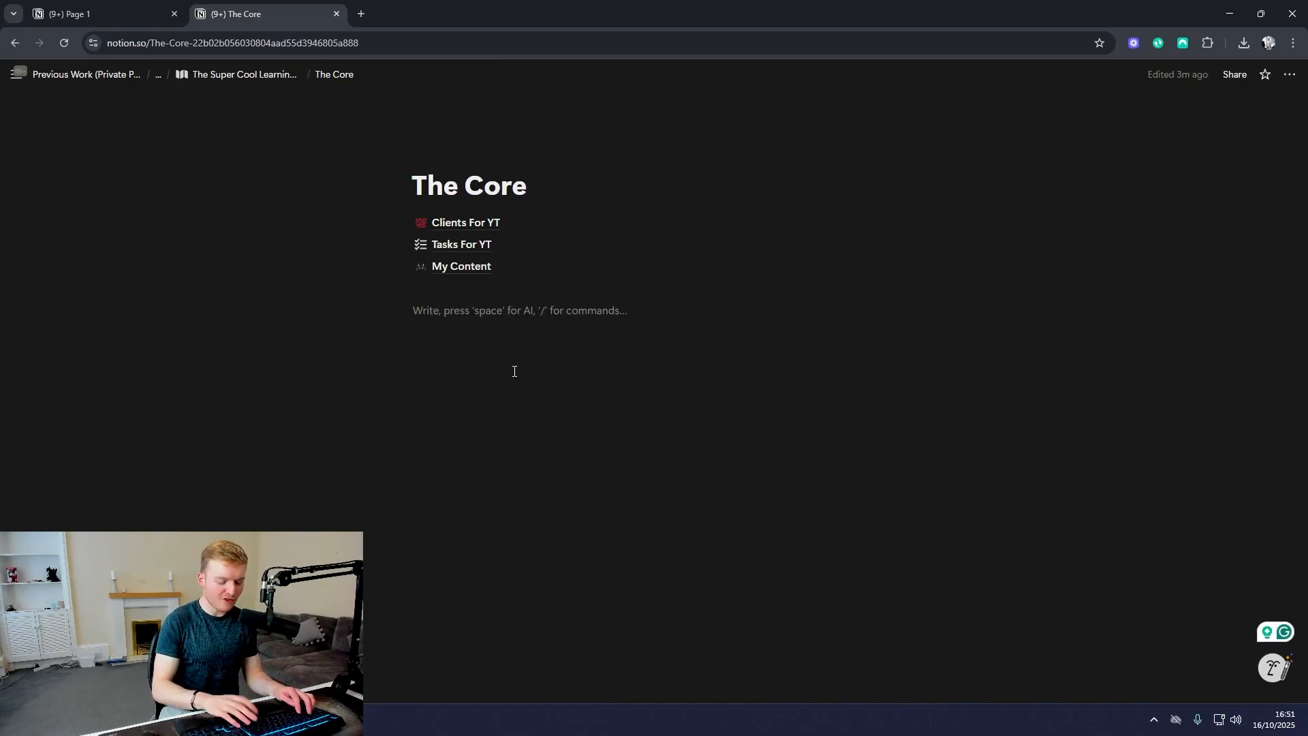
{"action": "type", "text": "/data"}
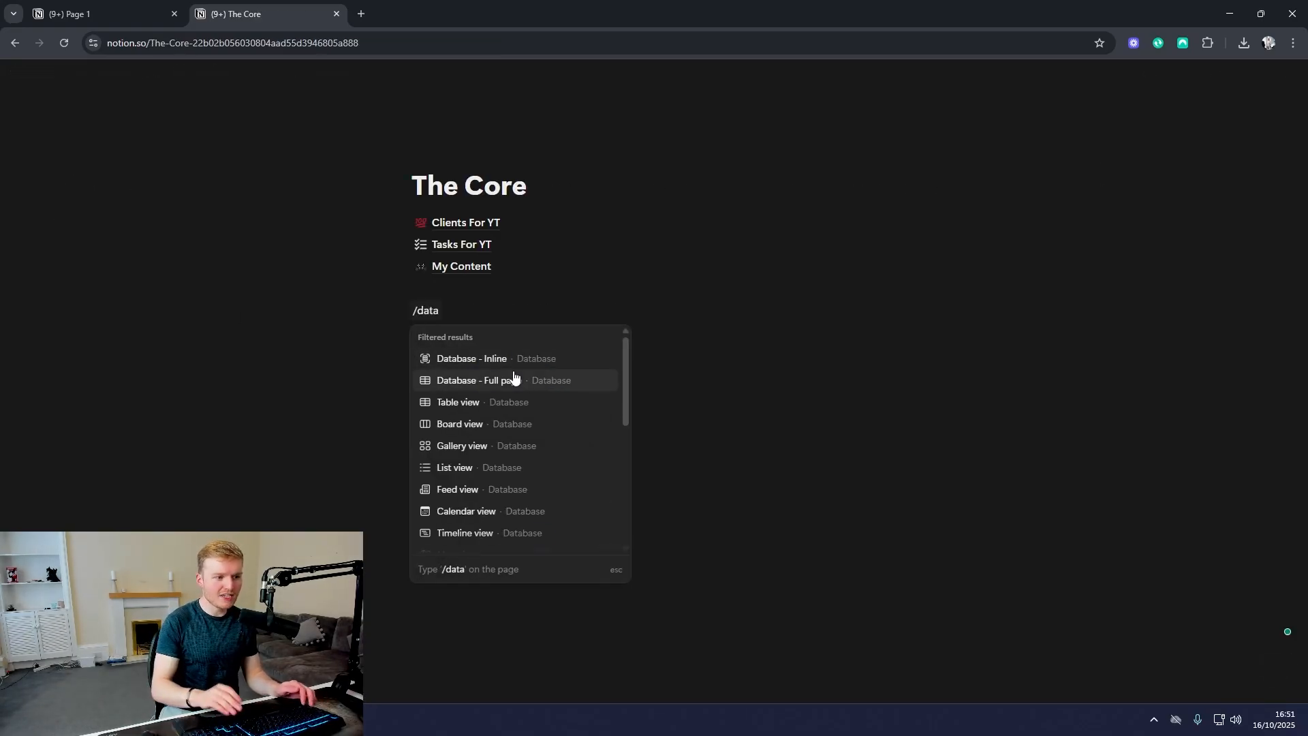
{"action": "left_click", "coordinate": [514, 379]}
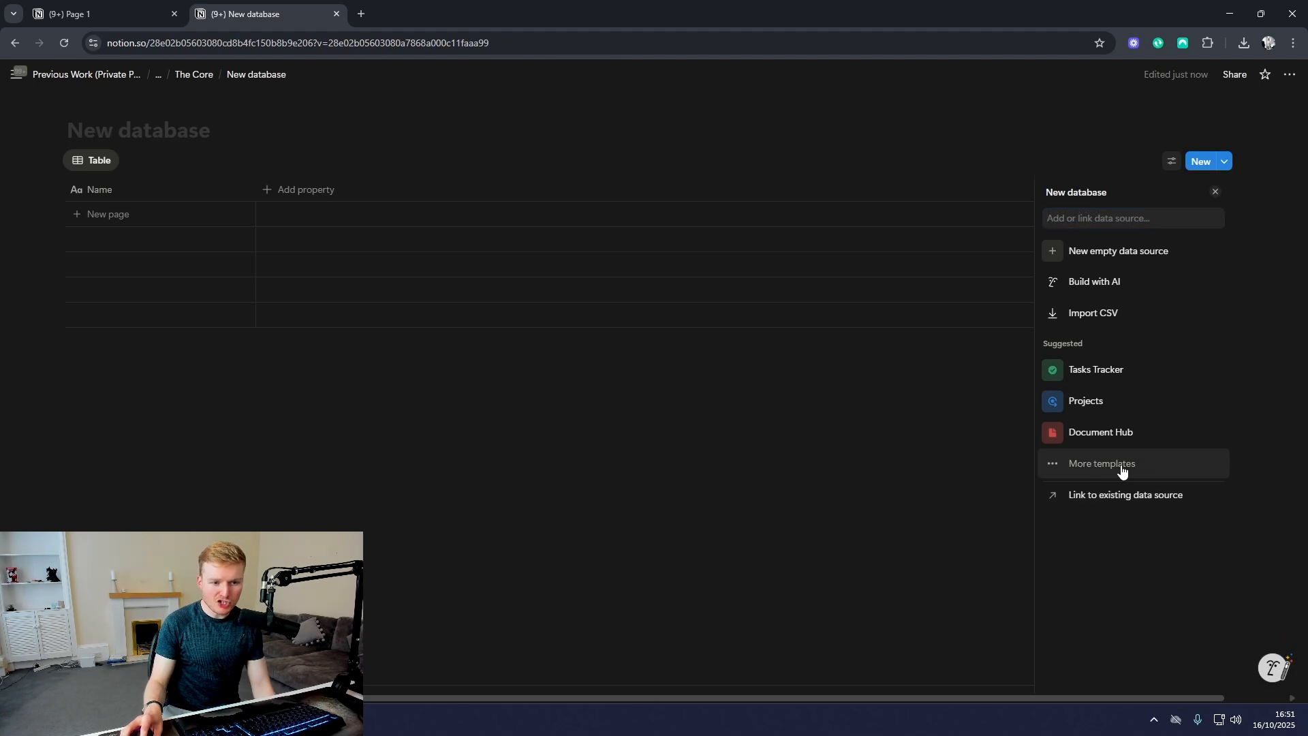
Step: Set up the new database from the Tasks Tracker template, keeping its preselected features and views
{"action": "left_click", "coordinate": [1122, 466]}
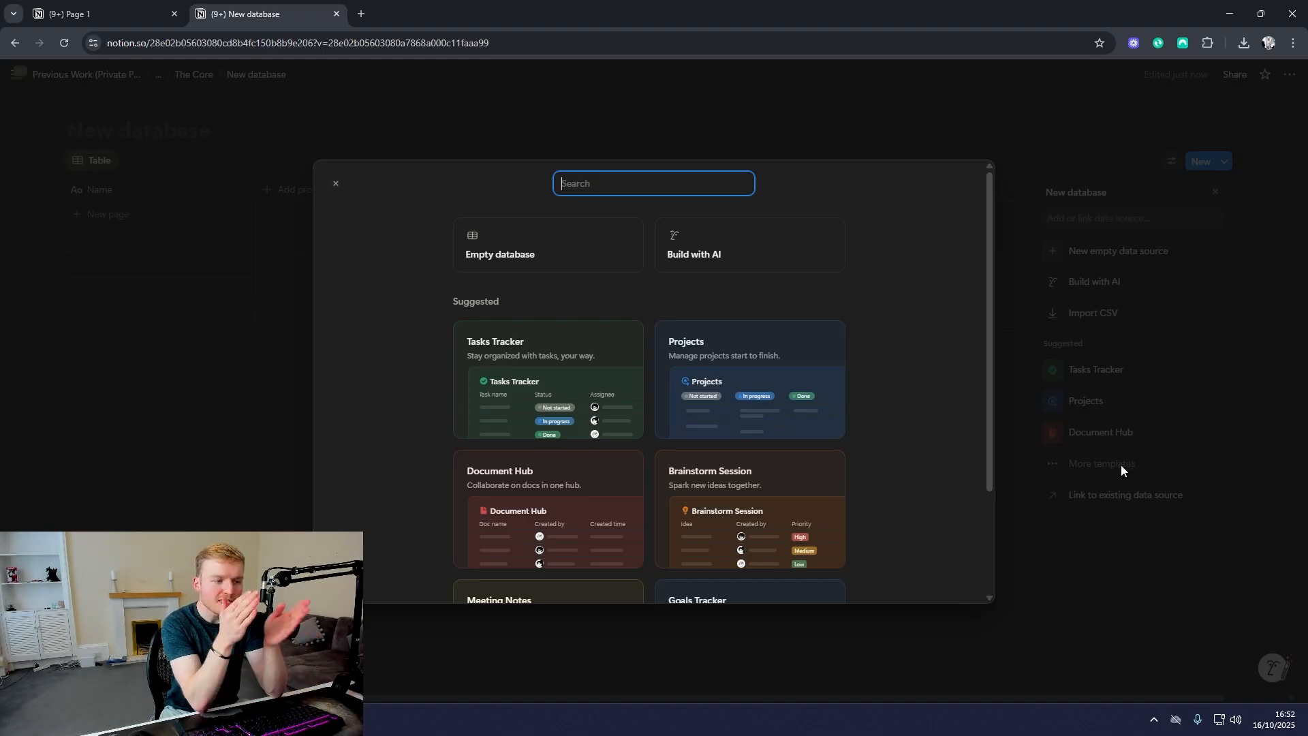
{"action": "left_click", "coordinate": [549, 401]}
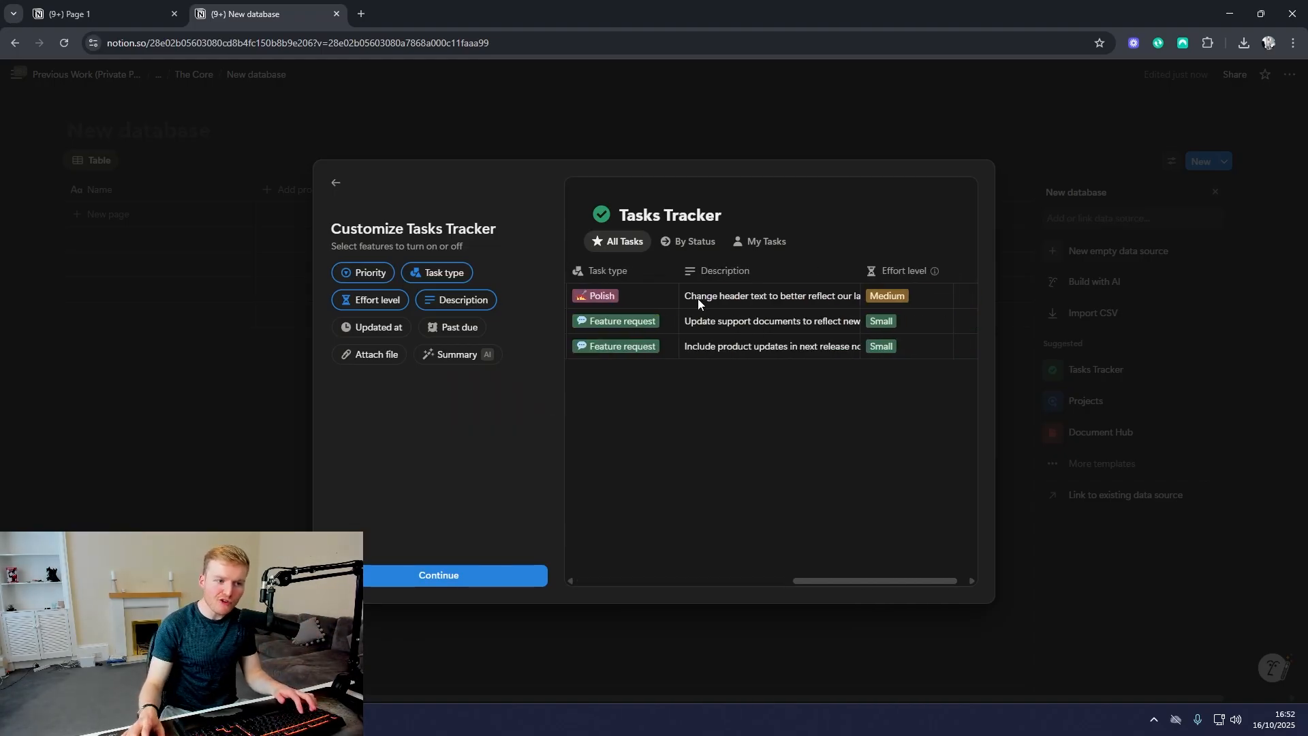
{"action": "left_click", "coordinate": [508, 575]}
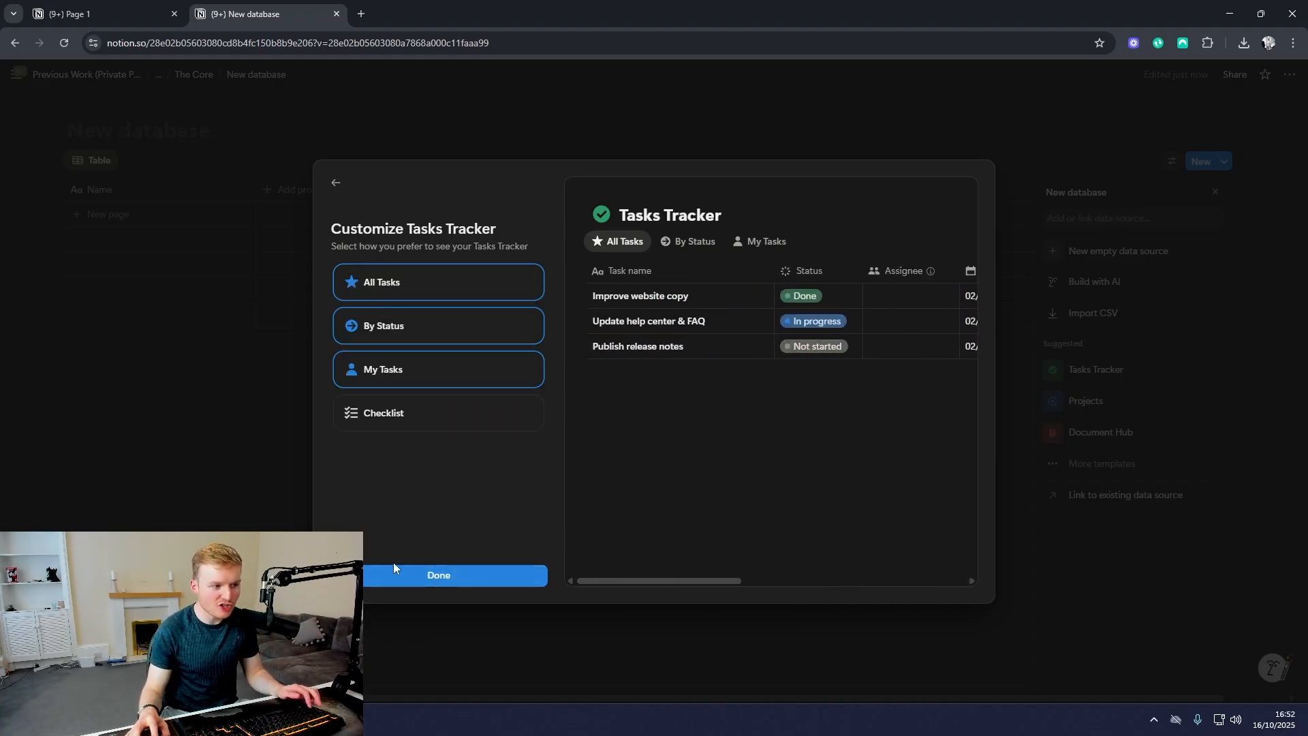
{"action": "left_click", "coordinate": [429, 575]}
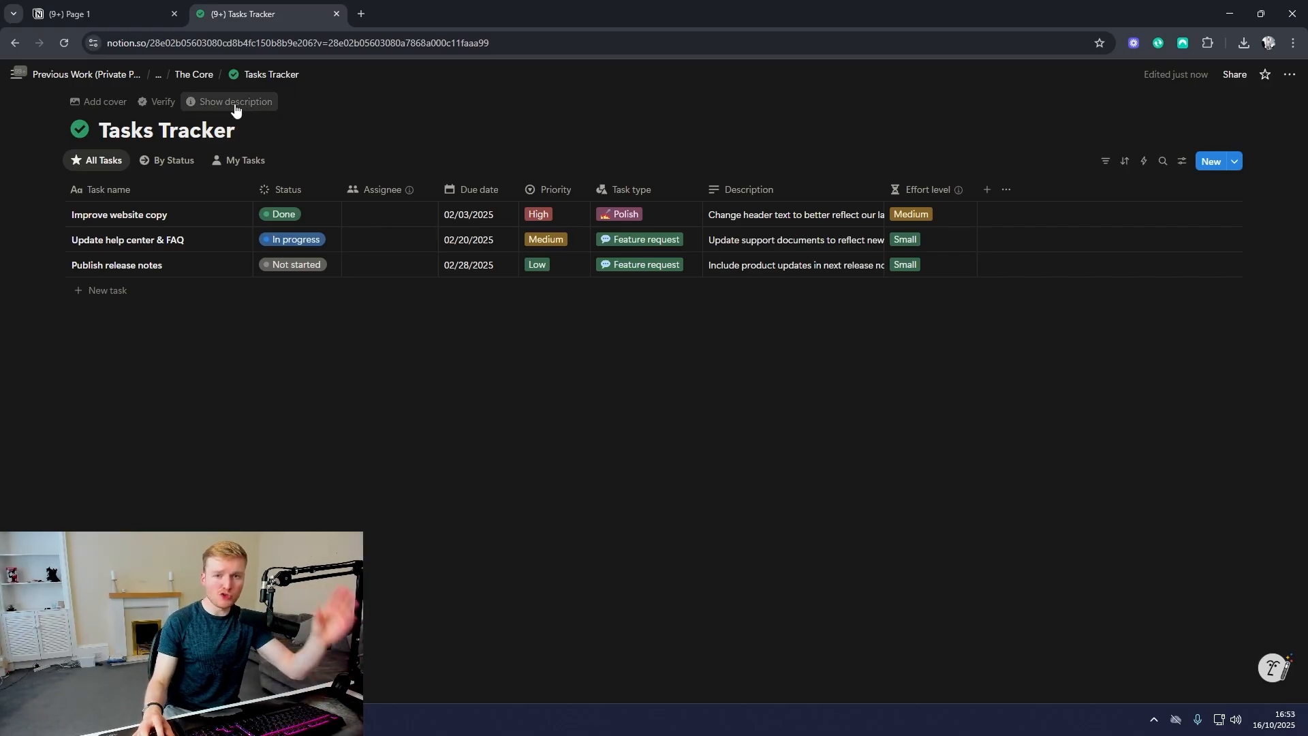
Step: Review the Client Info charts and the Clients Database table on The Super Cool Learning Area dashboard
{"action": "scroll", "coordinate": [511, 368], "scroll_direction": "down", "scroll_amount": 4}
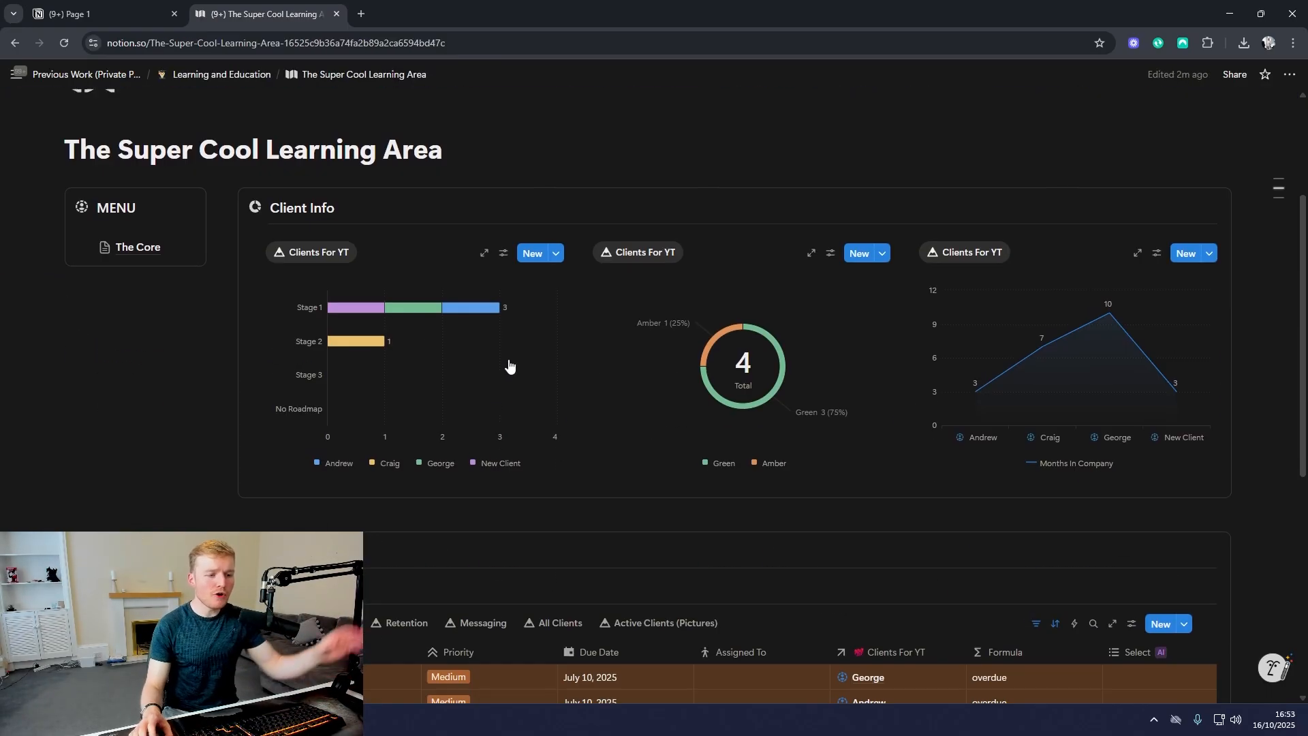
{"action": "scroll", "coordinate": [518, 388], "scroll_direction": "down", "scroll_amount": 2}
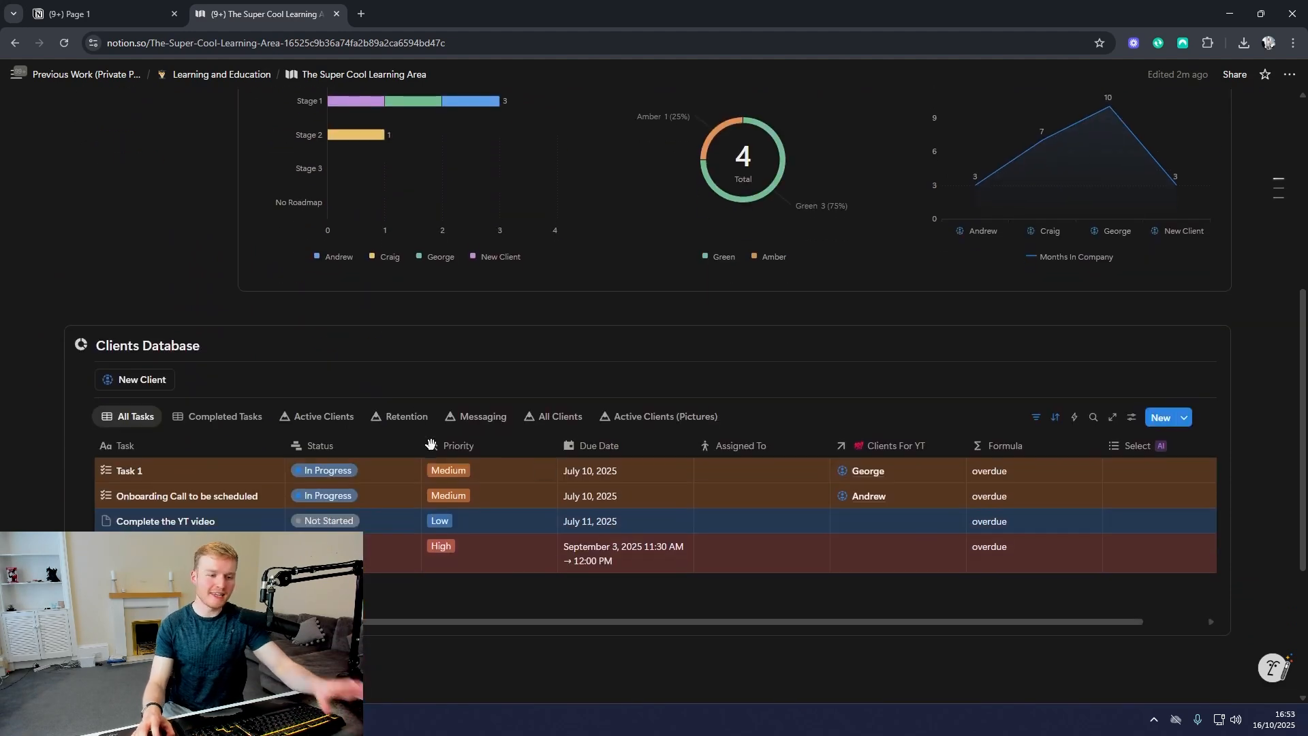
{"action": "scroll", "coordinate": [541, 435], "scroll_direction": "up", "scroll_amount": 3}
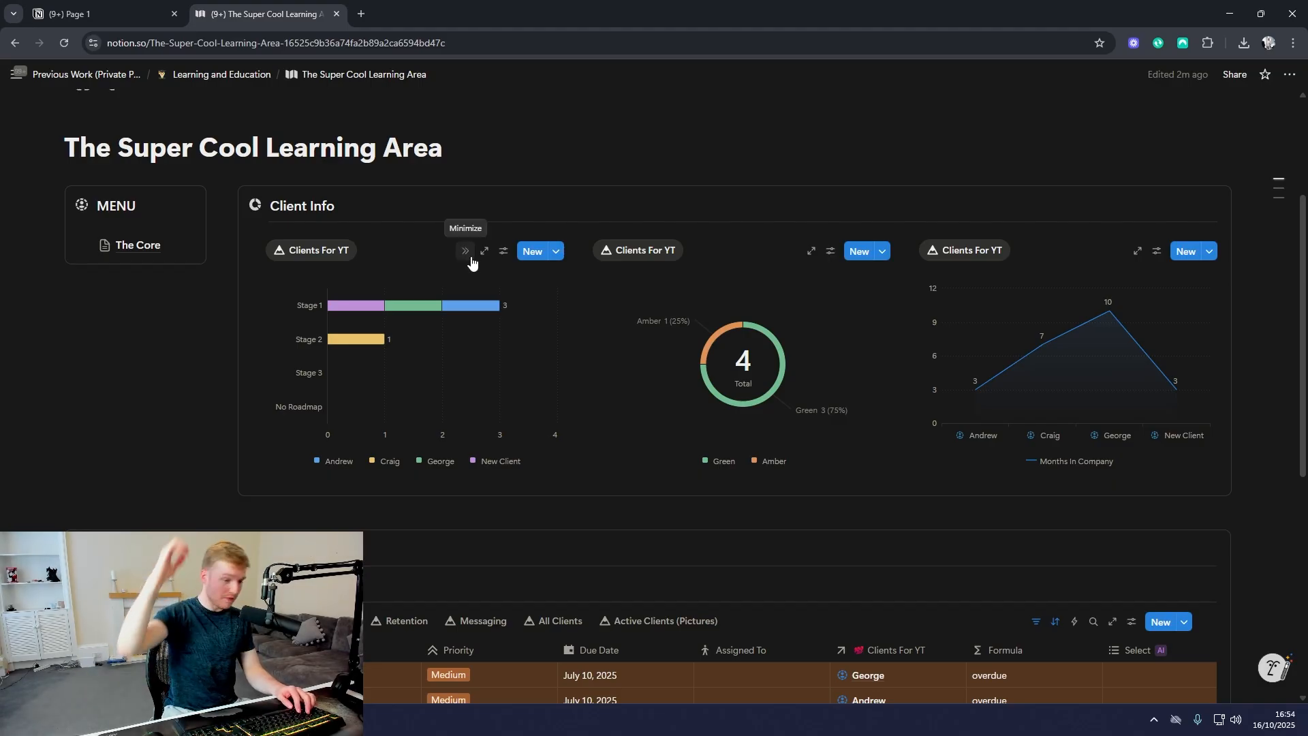
{"action": "scroll", "coordinate": [380, 356], "scroll_direction": "down", "scroll_amount": 5}
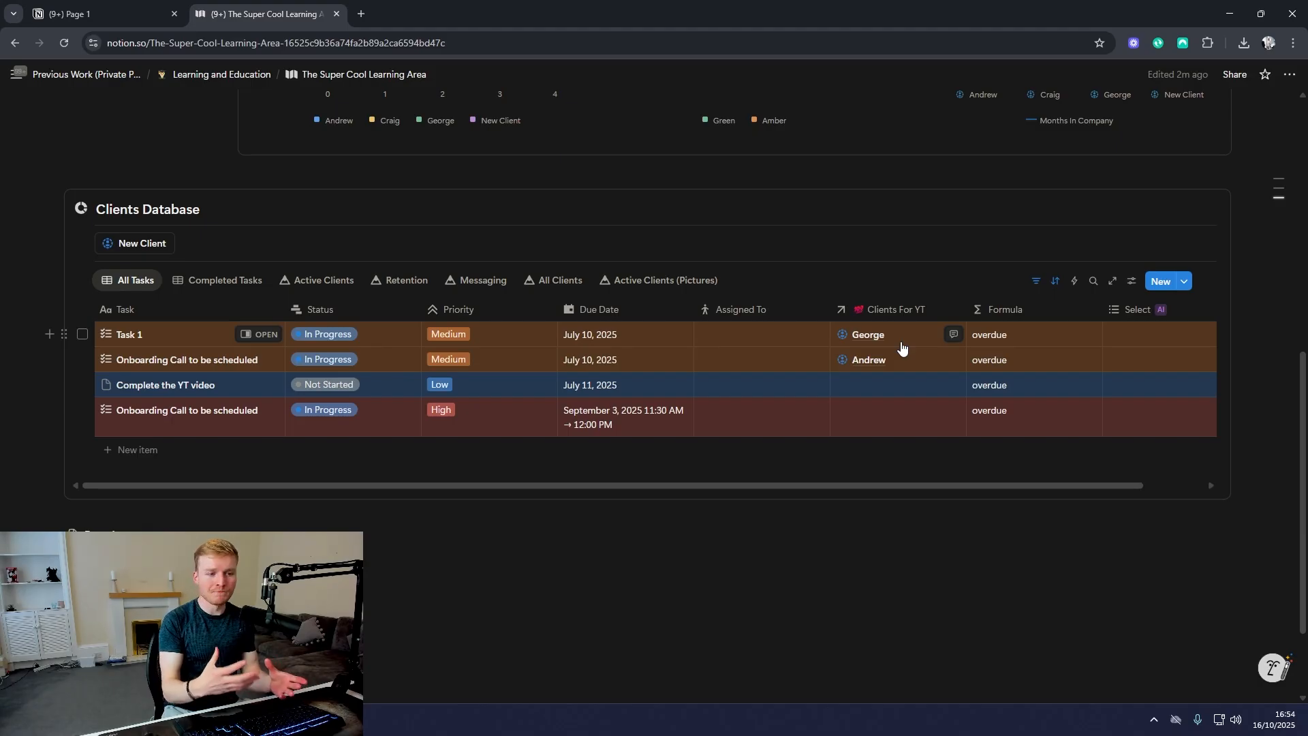
{"action": "scroll", "coordinate": [281, 346], "scroll_direction": "up", "scroll_amount": 1}
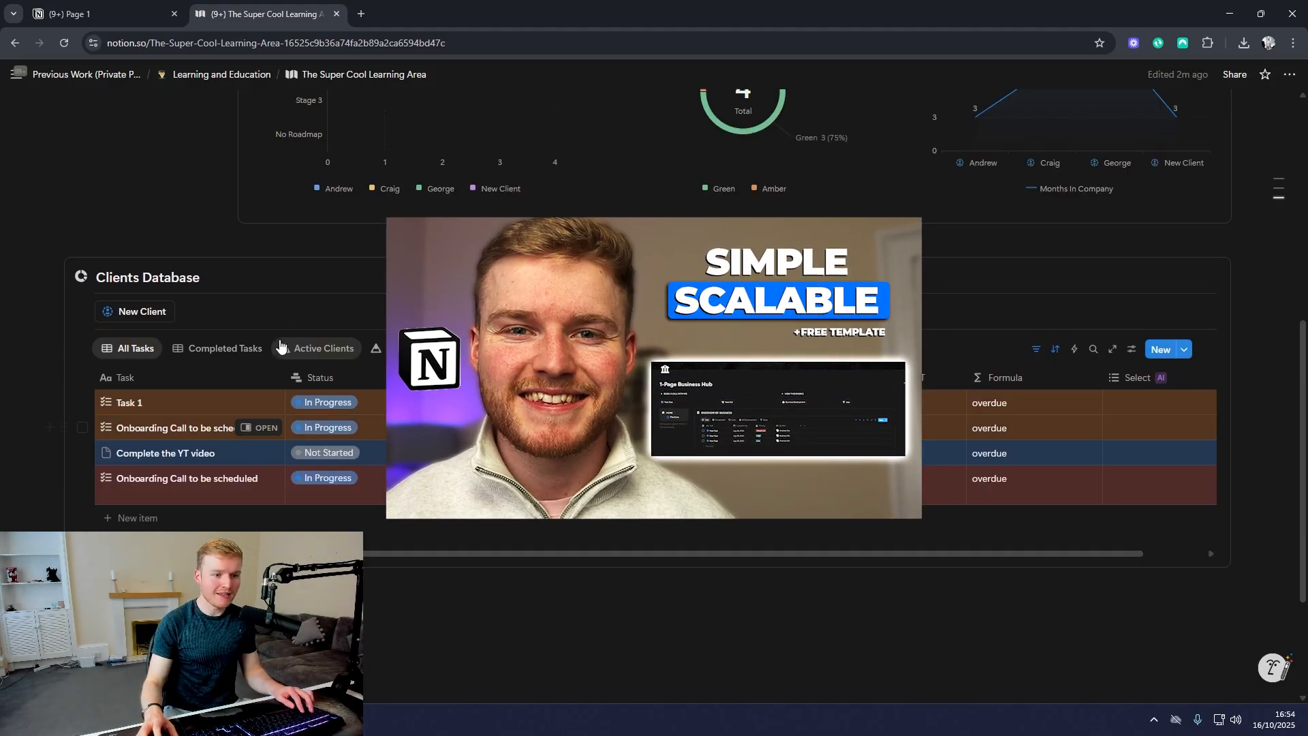
Step: Open the Clients For YT database through The Core page and look through its columns up to the Tasks relation
{"action": "scroll", "coordinate": [281, 346], "scroll_direction": "up", "scroll_amount": 10}
{"action": "left_click", "coordinate": [140, 254]}
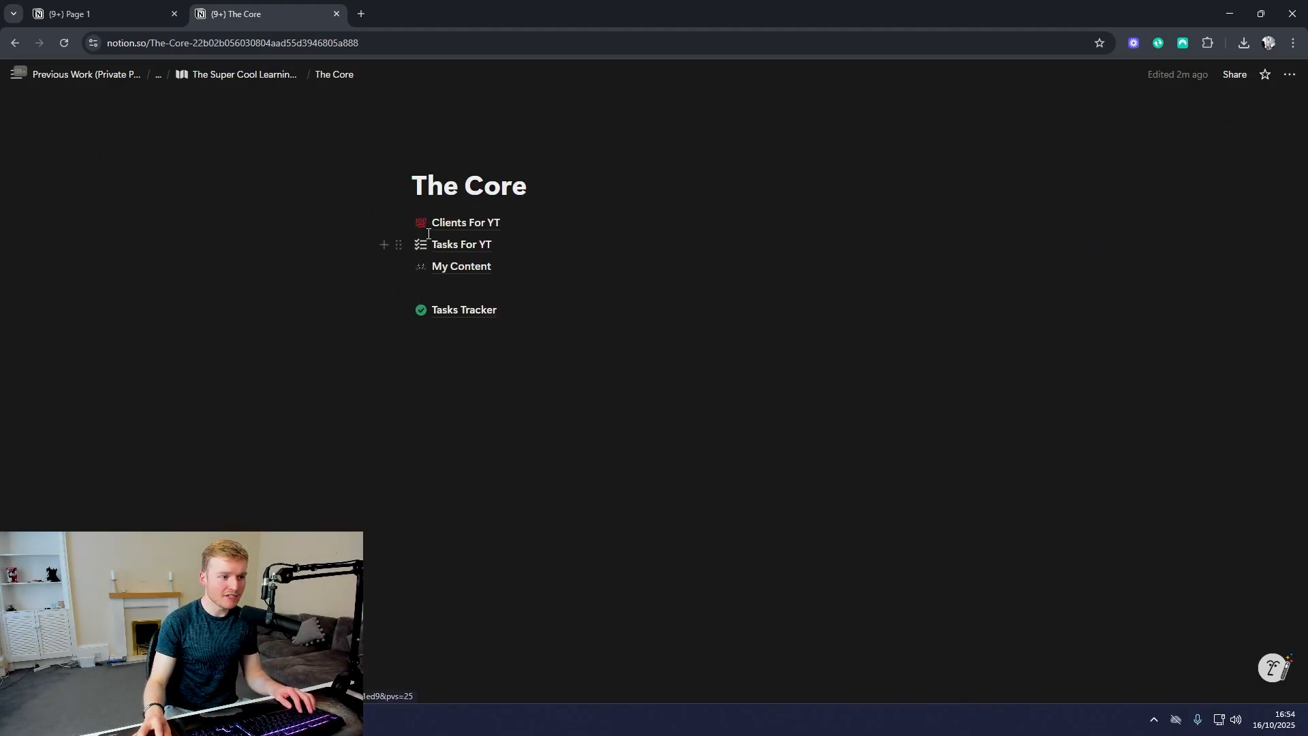
{"action": "left_click", "coordinate": [431, 227]}
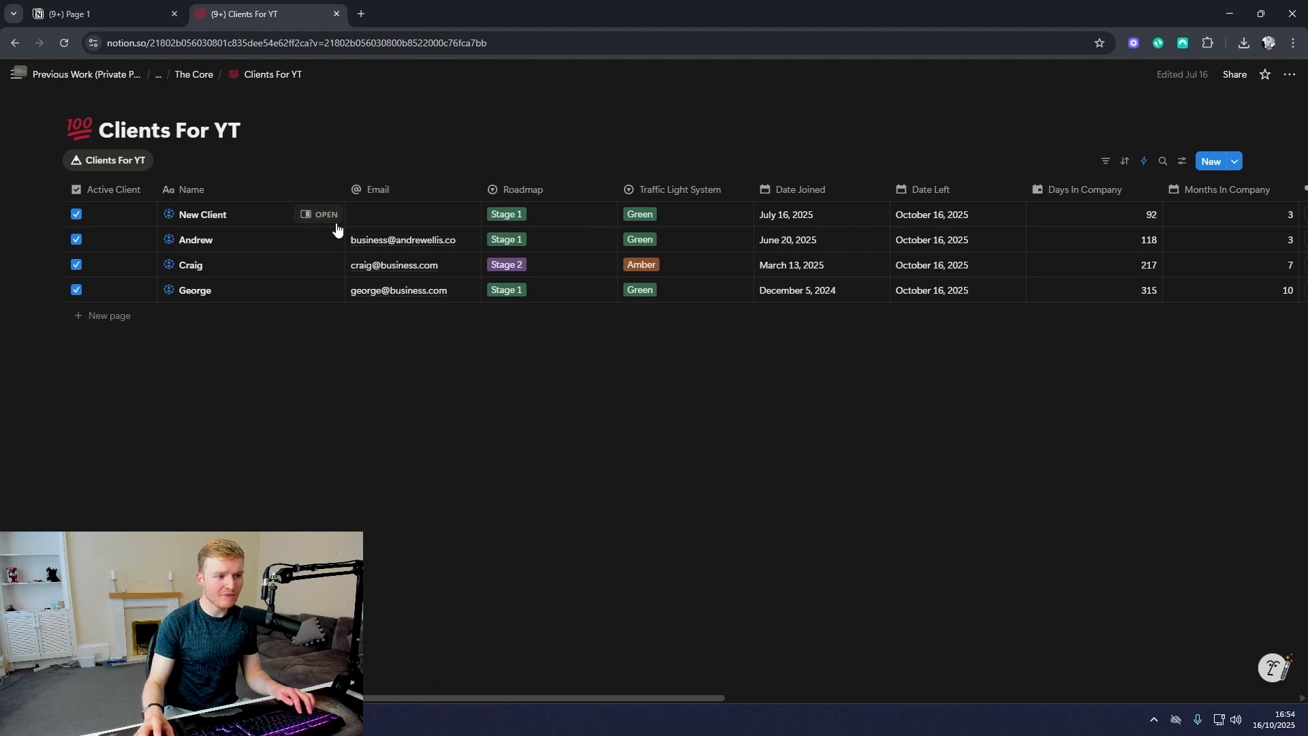
{"action": "scroll", "coordinate": [537, 237], "scroll_direction": "right", "scroll_amount": 10}
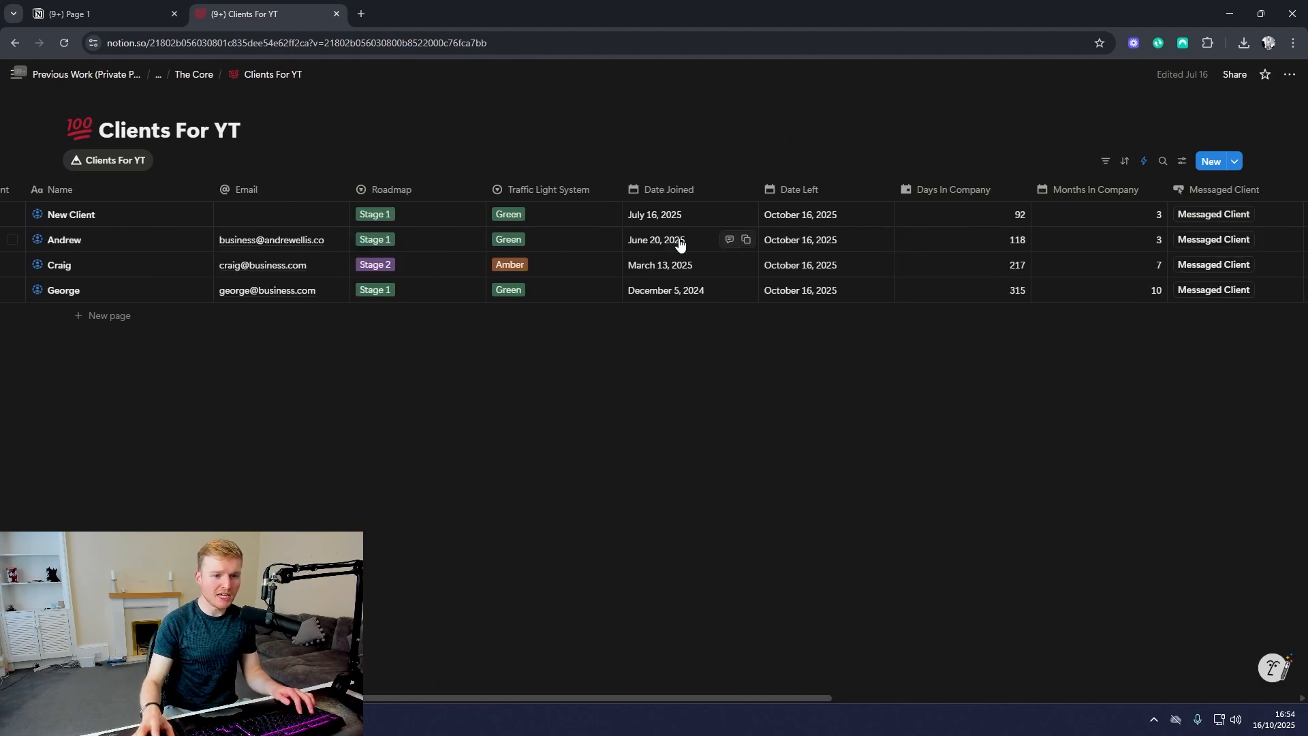
{"action": "scroll", "coordinate": [539, 267], "scroll_direction": "right", "scroll_amount": 4}
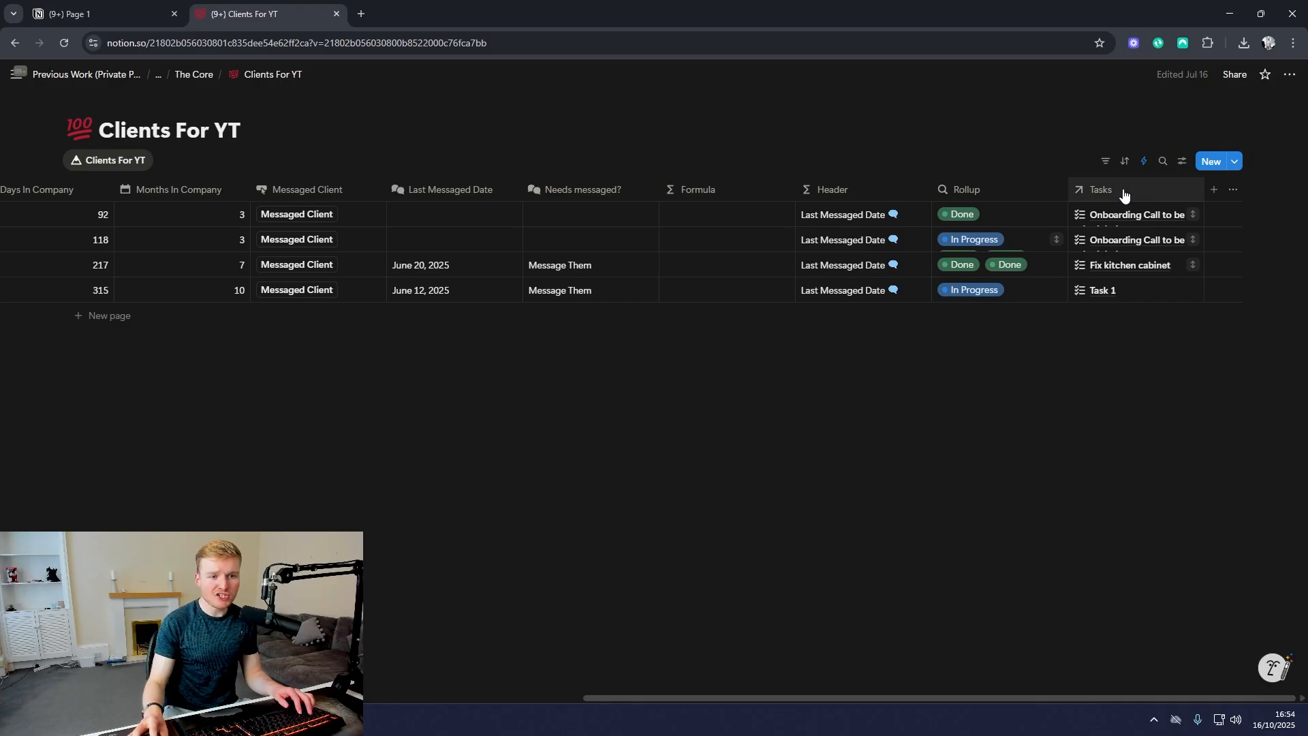
Step: Open the New Client template of the Clients For YT database for editing as a full page
{"action": "left_click", "coordinate": [1235, 162]}
{"action": "left_click", "coordinate": [1285, 209]}
{"action": "left_click", "coordinate": [1129, 257]}
{"action": "left_click", "coordinate": [339, 126]}
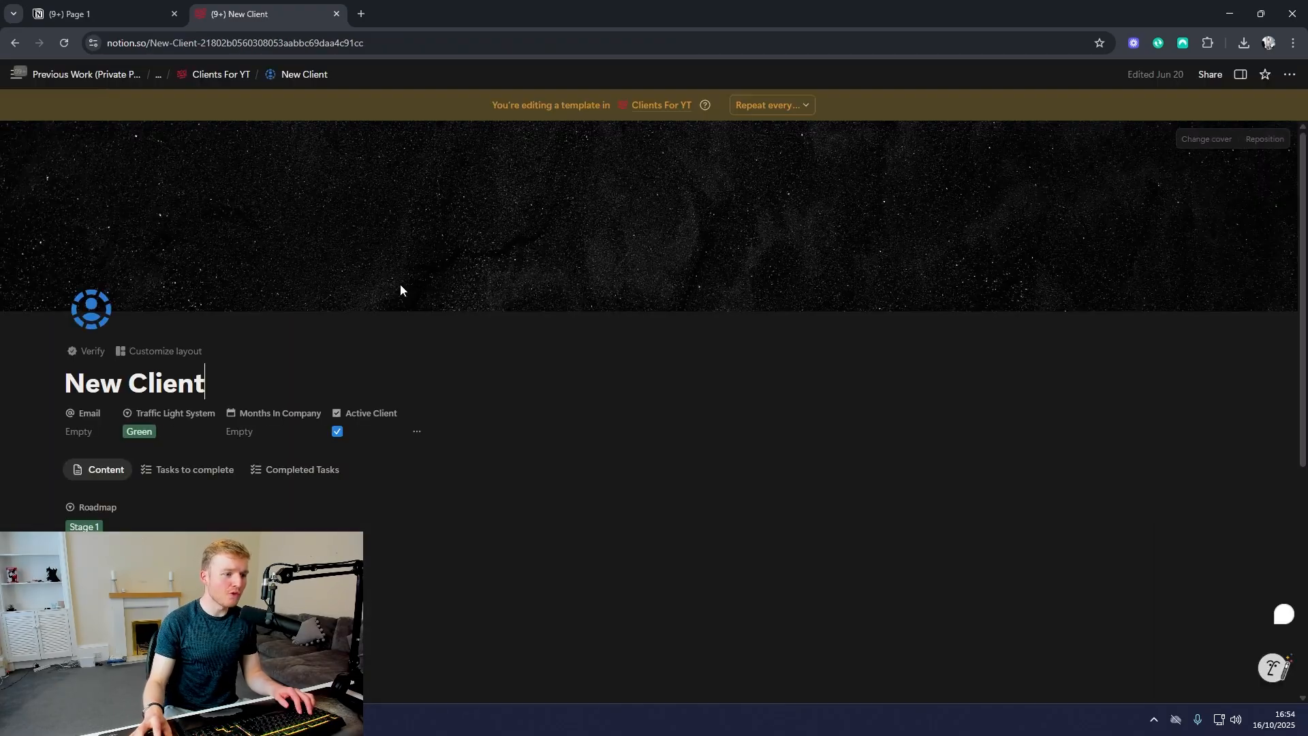
Step: View the template's Tasks to complete and Completed Tasks sections
{"action": "scroll", "coordinate": [308, 251], "scroll_direction": "down", "scroll_amount": 4}
{"action": "left_click", "coordinate": [199, 203]}
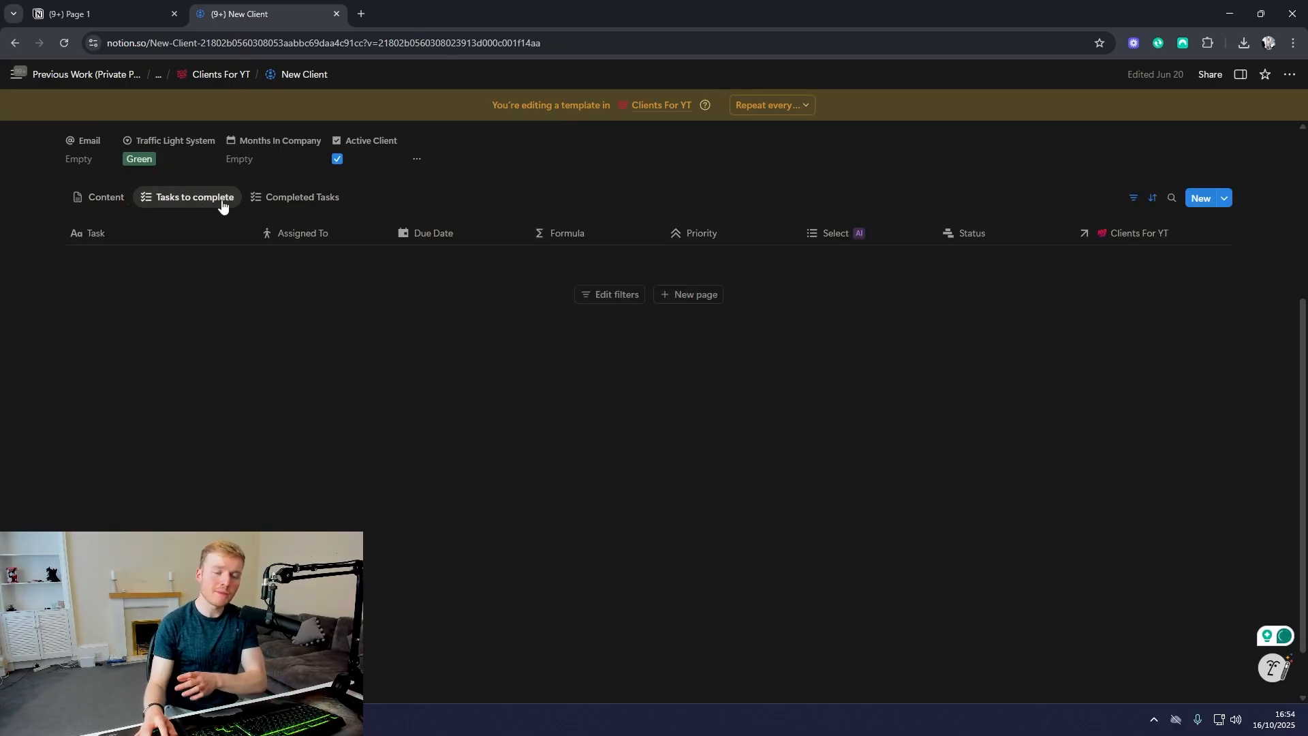
{"action": "left_click", "coordinate": [304, 202]}
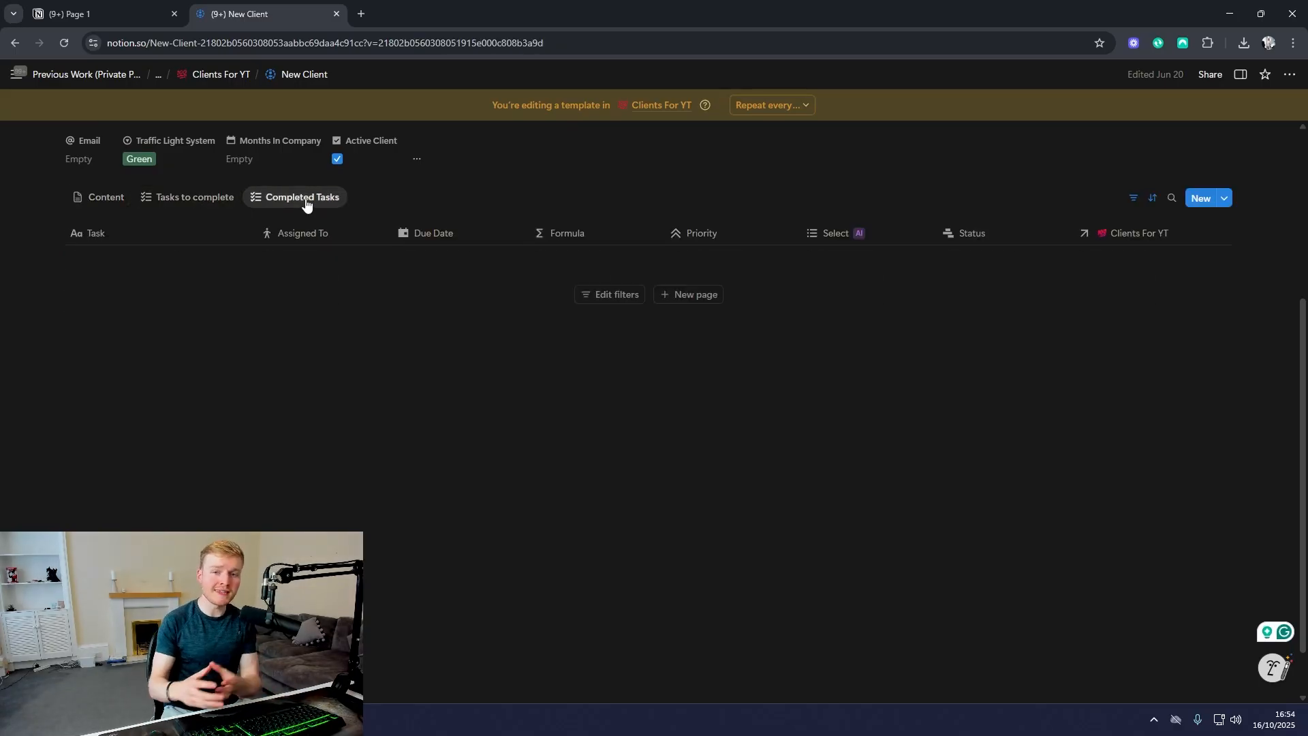
Step: Return to The Super Cool Learning Area dashboard and go to its Clients Database section
{"action": "left_click", "coordinate": [196, 80]}
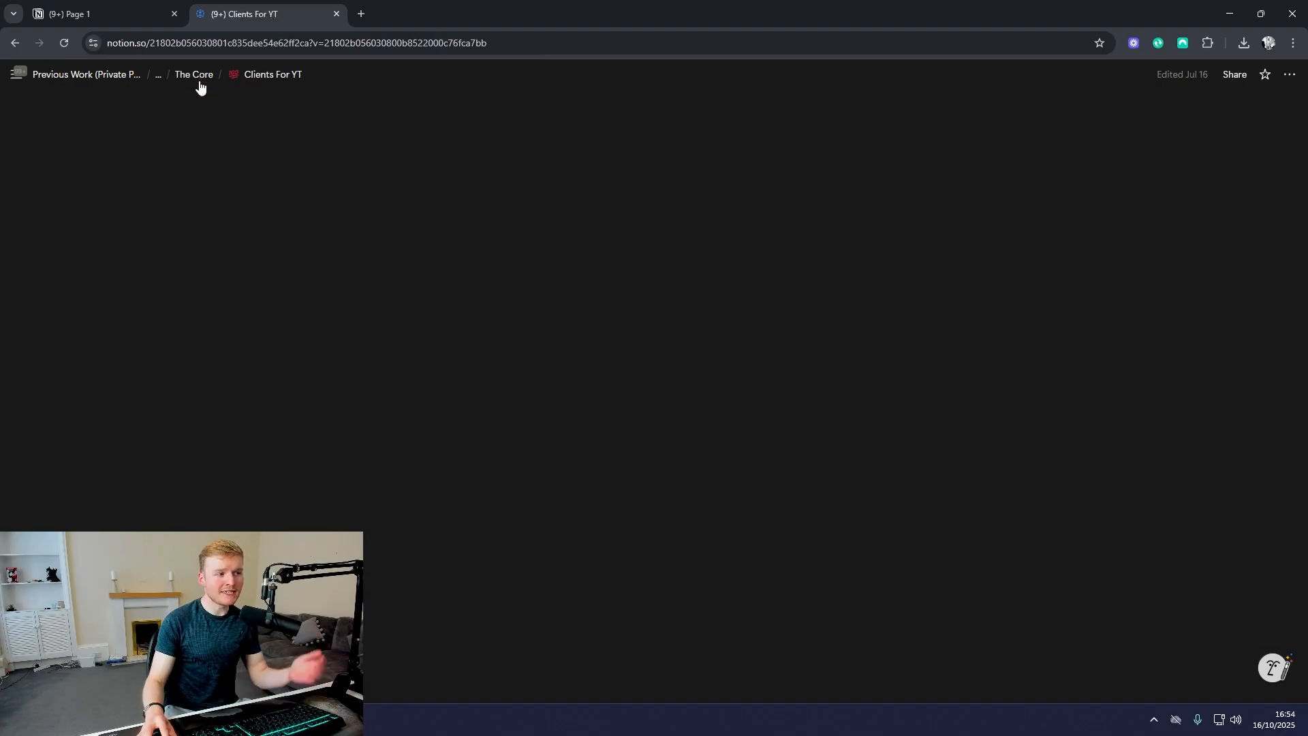
{"action": "left_click", "coordinate": [198, 82]}
{"action": "left_click", "coordinate": [193, 81]}
{"action": "scroll", "coordinate": [394, 385], "scroll_direction": "down", "scroll_amount": 4}
{"action": "scroll", "coordinate": [394, 383], "scroll_direction": "down", "scroll_amount": 2}
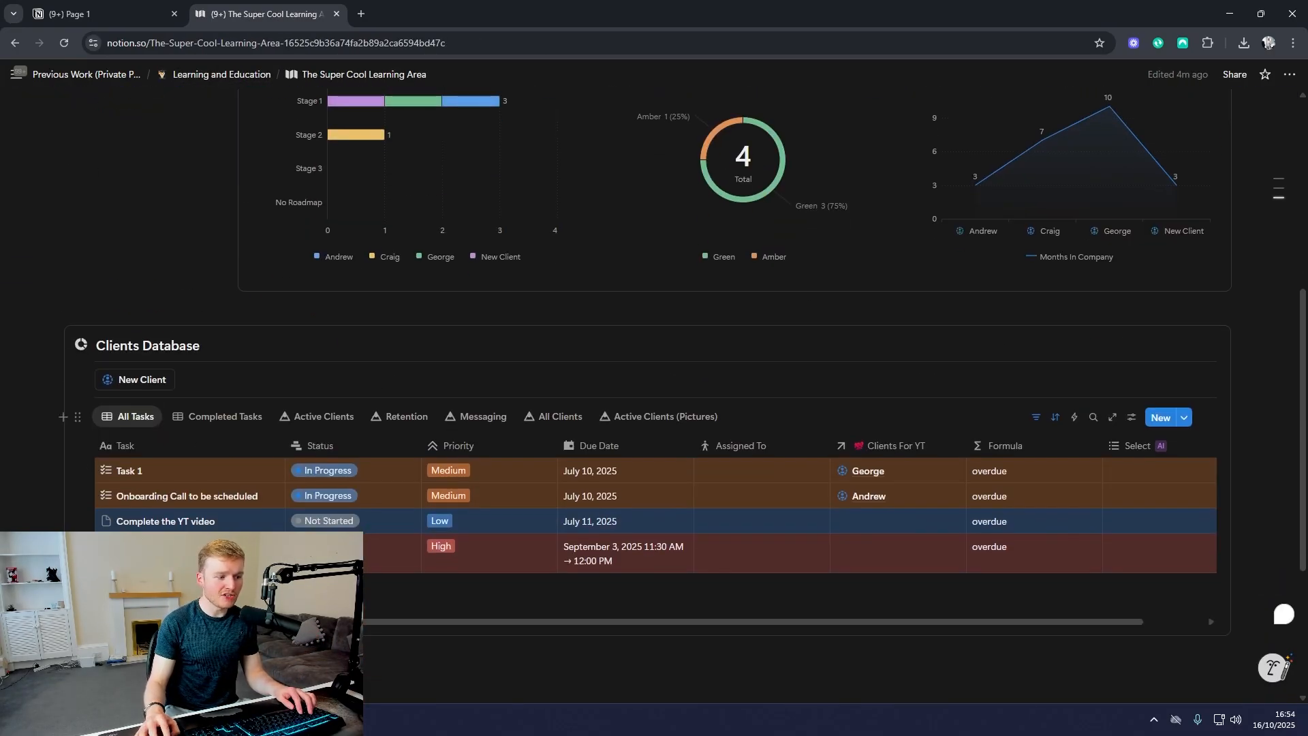
Step: Add a task named "Task for client" to the All Tasks view and link it to an existing client in Clients For YT
{"action": "left_click", "coordinate": [272, 683]}
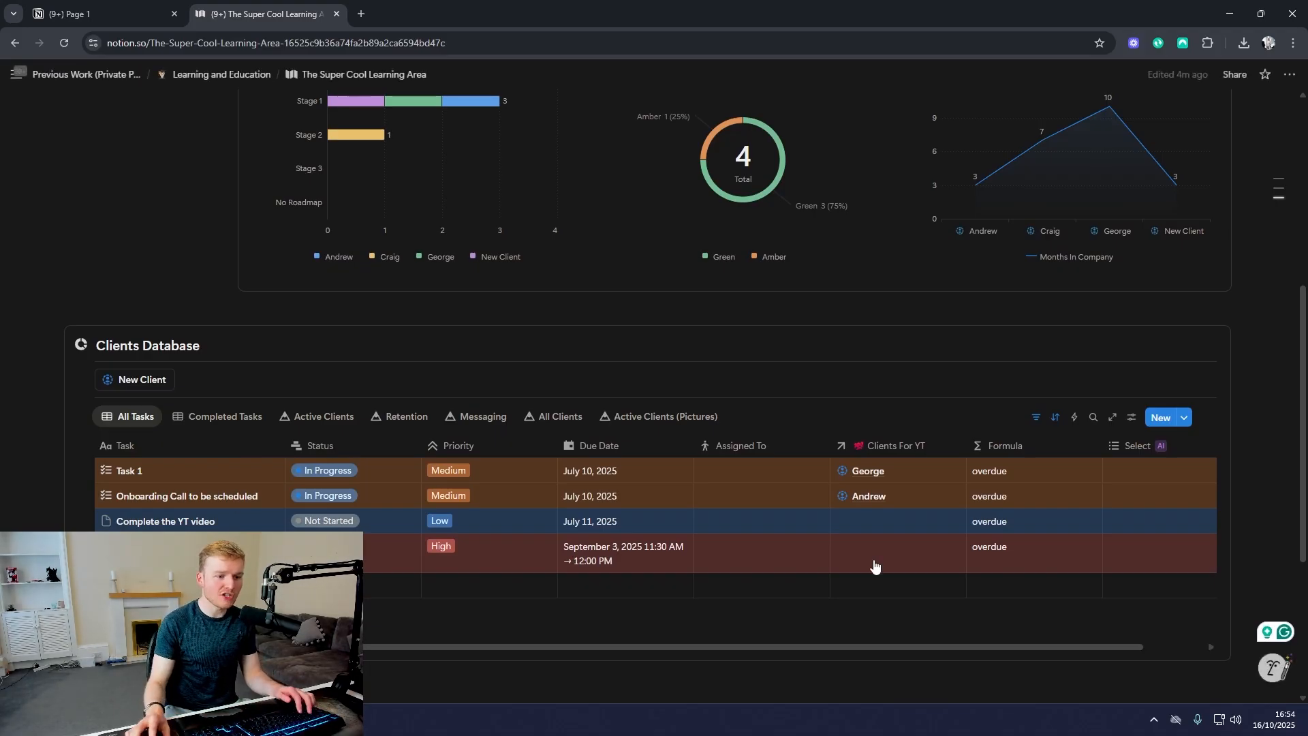
{"action": "left_click", "coordinate": [862, 587]}
{"action": "left_click", "coordinate": [870, 531]}
{"action": "left_click", "coordinate": [646, 540]}
Step: Open the linked client's page from the new task and examine the Tasks to complete table through its Clients For YT column
{"action": "scroll", "coordinate": [855, 530], "scroll_direction": "right", "scroll_amount": 1}
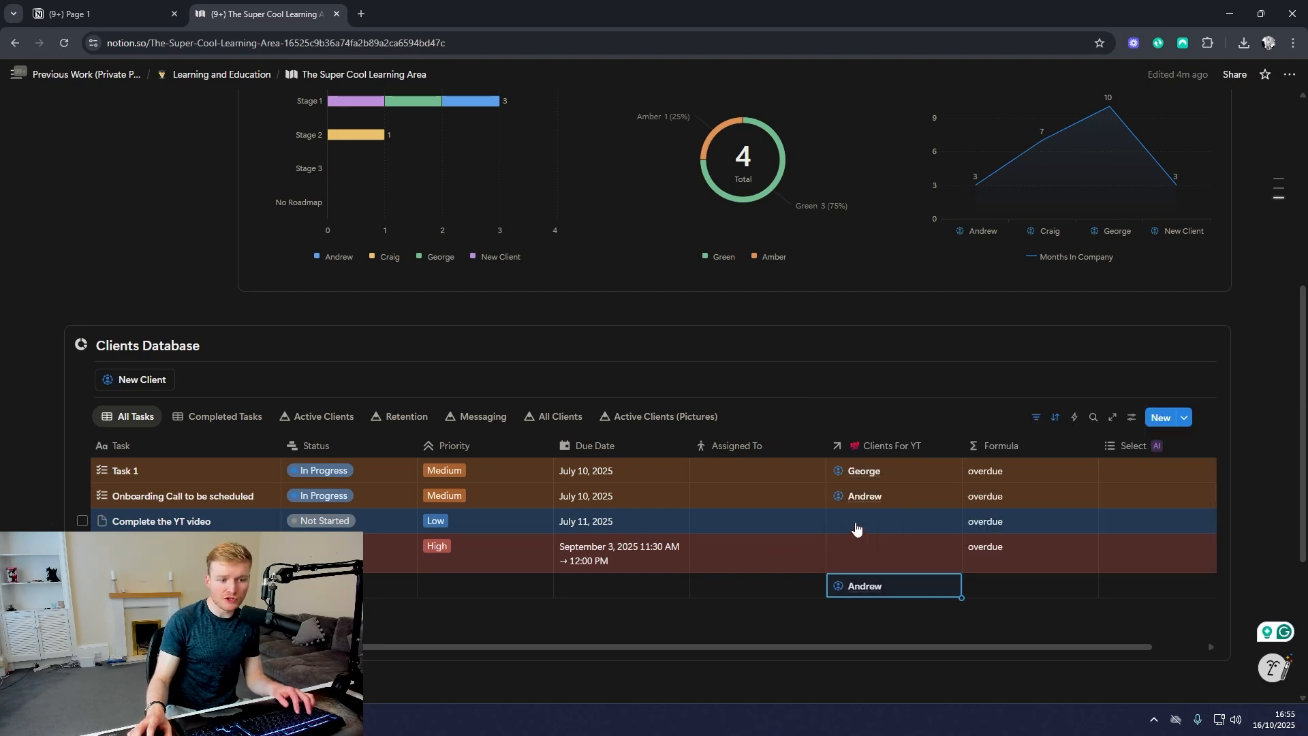
{"action": "left_click", "coordinate": [835, 593]}
{"action": "left_click", "coordinate": [807, 466]}
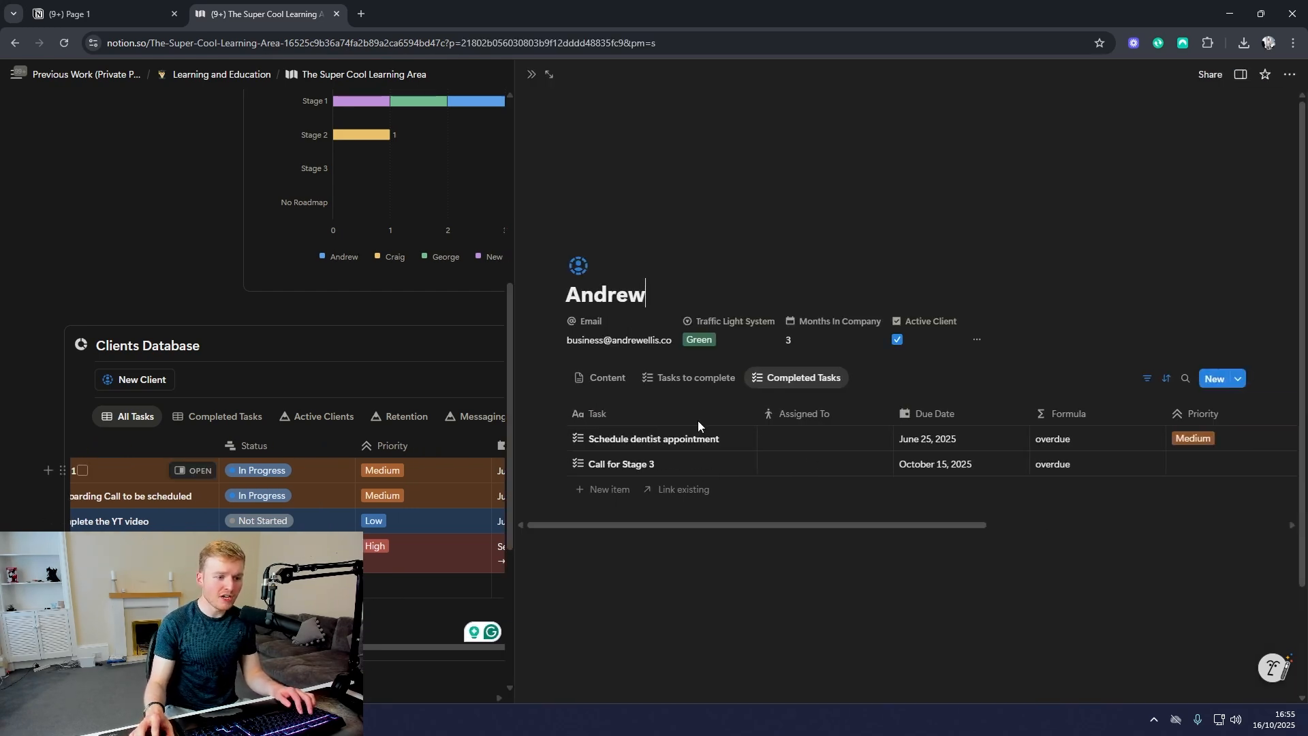
{"action": "left_click", "coordinate": [689, 379]}
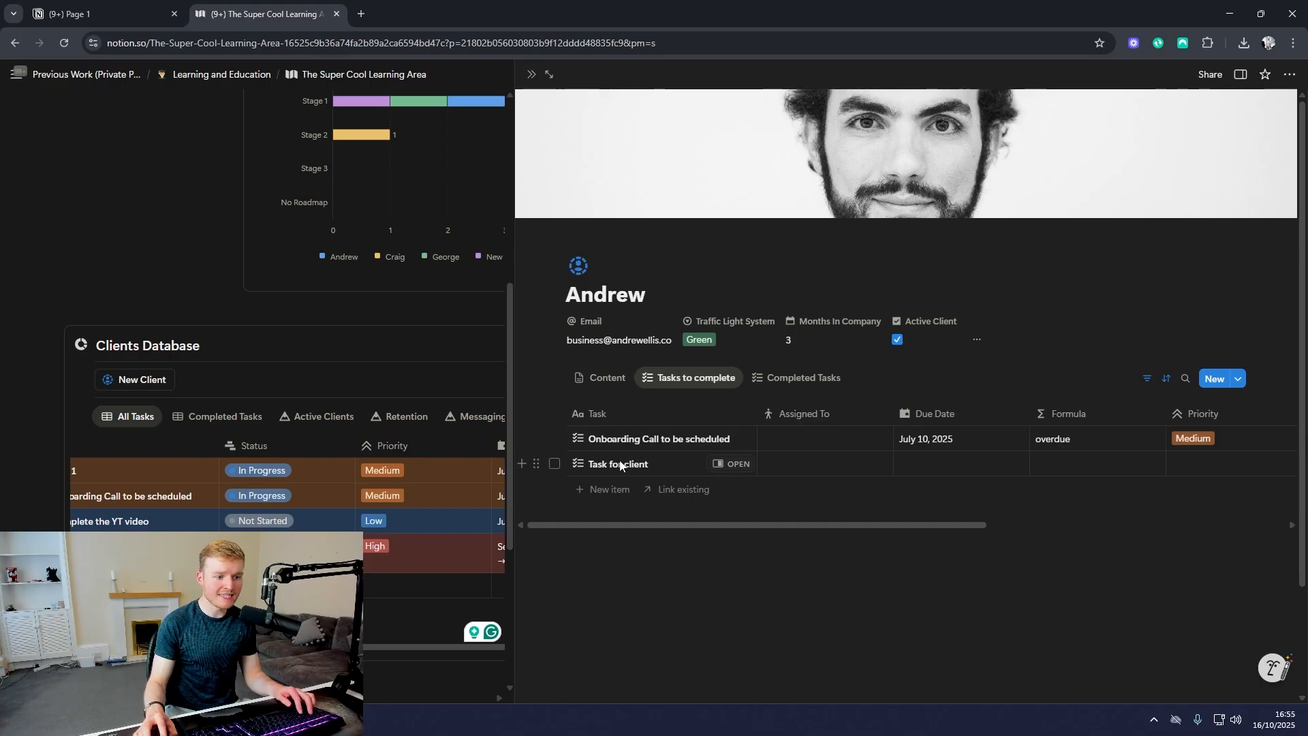
{"action": "scroll", "coordinate": [671, 464], "scroll_direction": "right", "scroll_amount": 5}
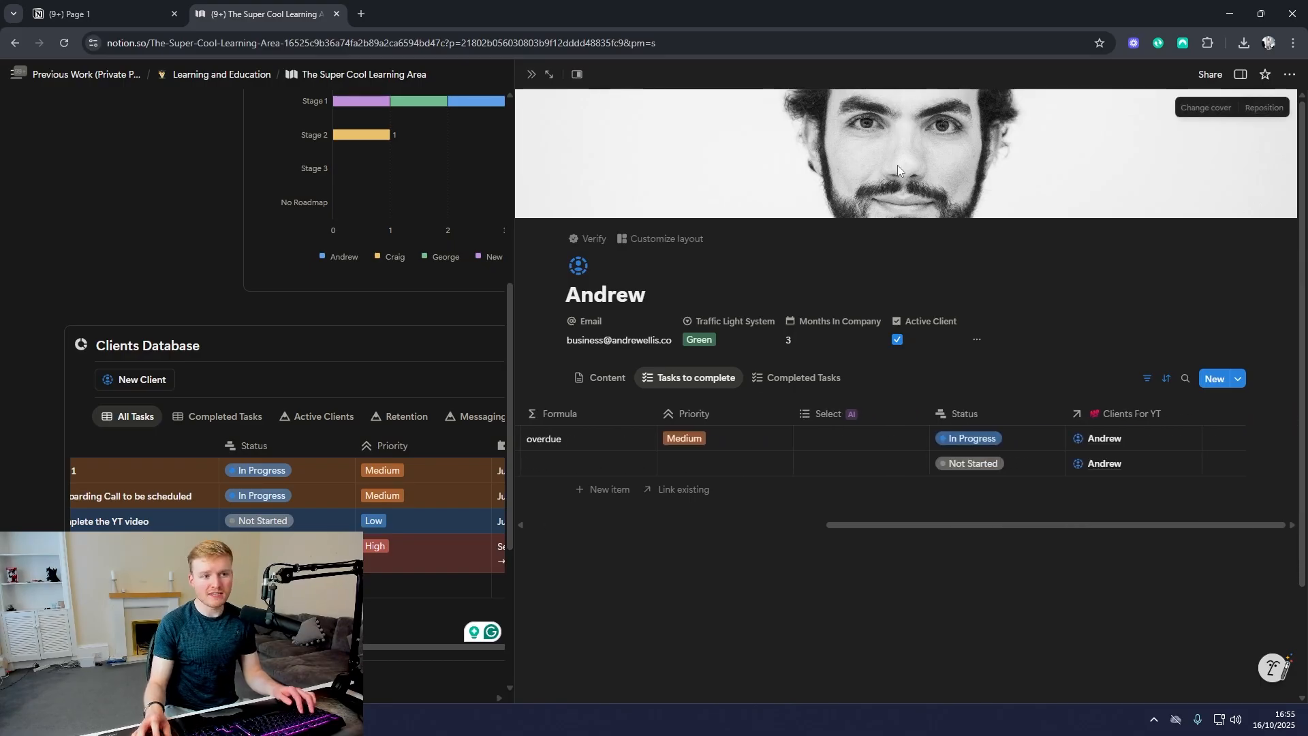
Step: Close the client's page and add a text property named "Quick Notes" to the All Tasks table
{"action": "left_click", "coordinate": [532, 75]}
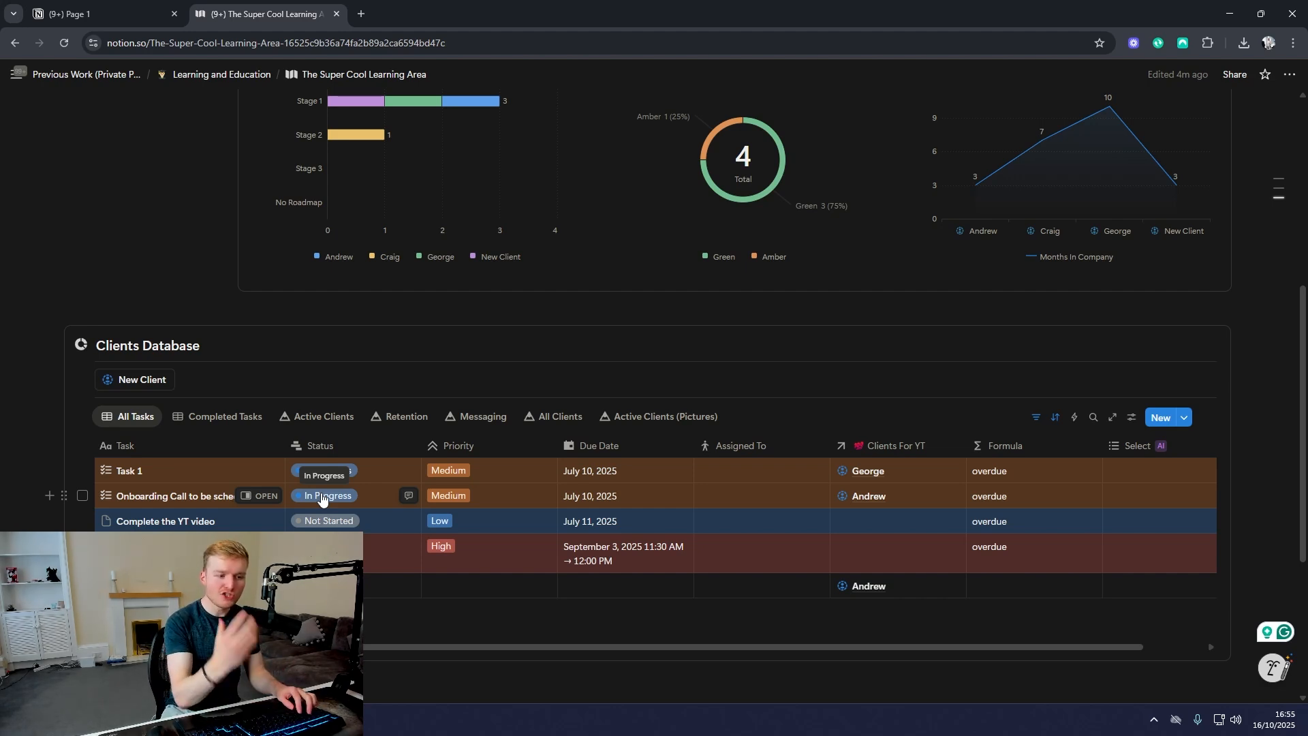
{"action": "scroll", "coordinate": [949, 482], "scroll_direction": "right", "scroll_amount": 2}
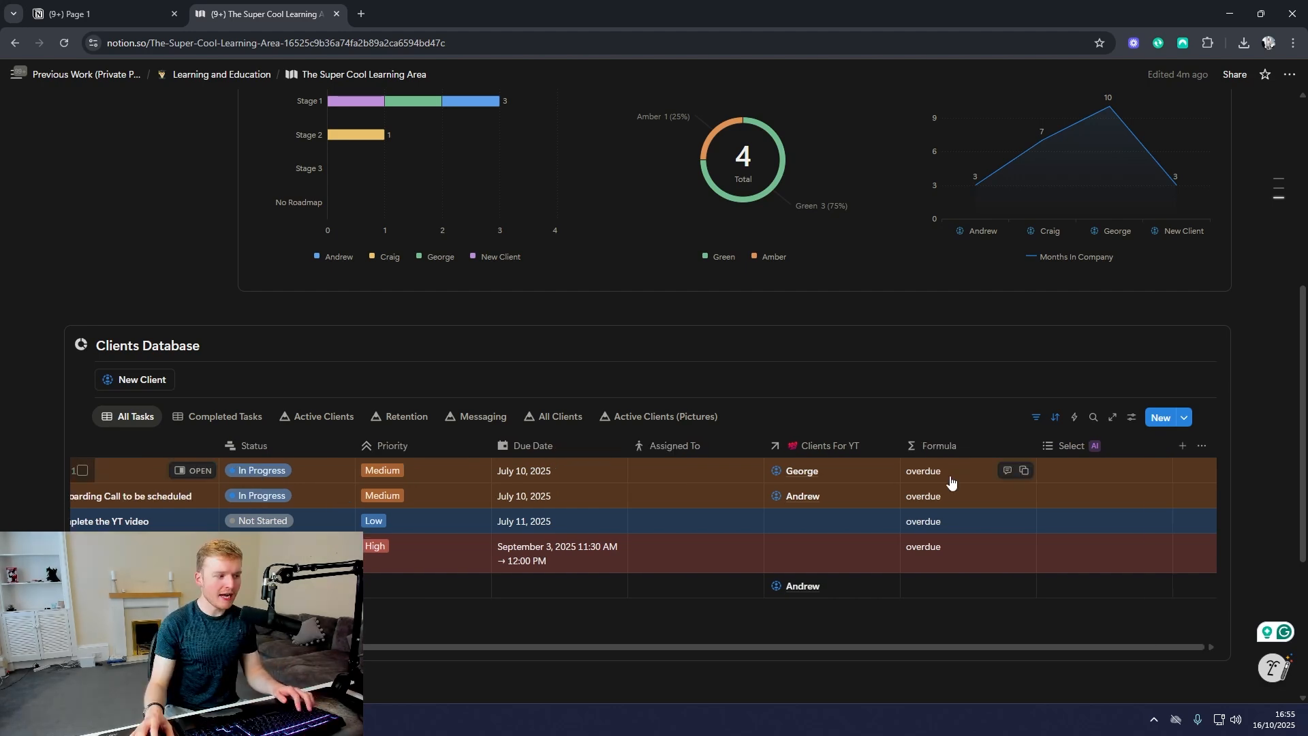
{"action": "left_click", "coordinate": [1167, 446]}
{"action": "scroll", "coordinate": [1158, 545], "scroll_direction": "down", "scroll_amount": 4}
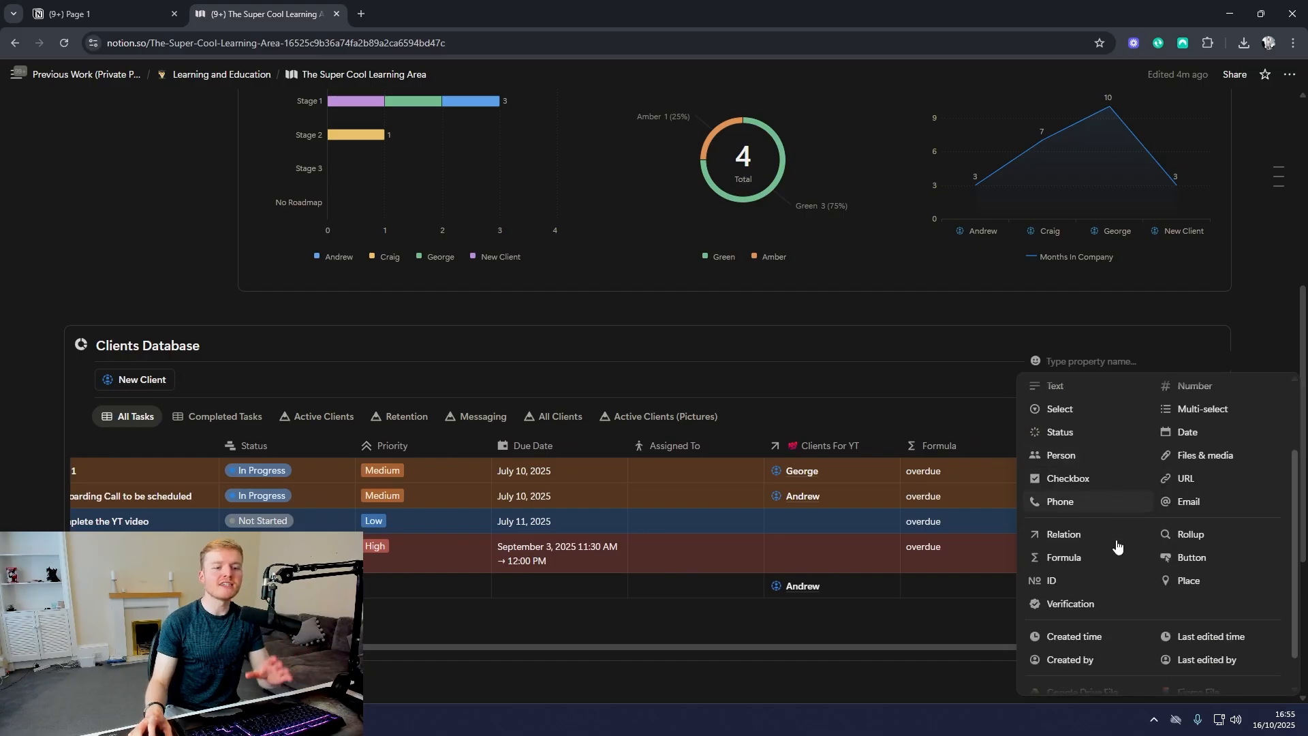
{"action": "scroll", "coordinate": [1152, 613], "scroll_direction": "up", "scroll_amount": 4}
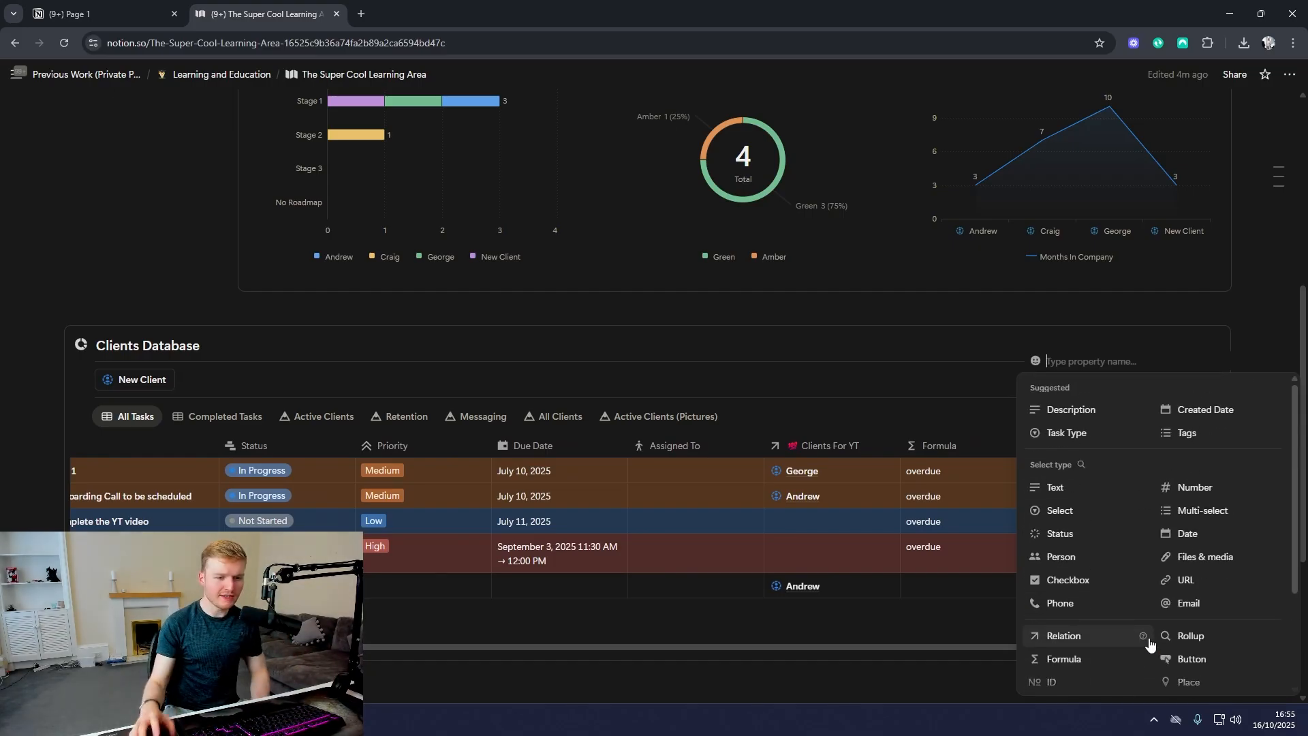
{"action": "left_click", "coordinate": [1085, 488]}
{"action": "left_click", "coordinate": [1085, 454]}
{"action": "left_click", "coordinate": [1090, 482]}
{"action": "left_click", "coordinate": [1092, 451]}
{"action": "double_click", "coordinate": [1099, 149]}
{"action": "type", "text": "Quick Notes"}
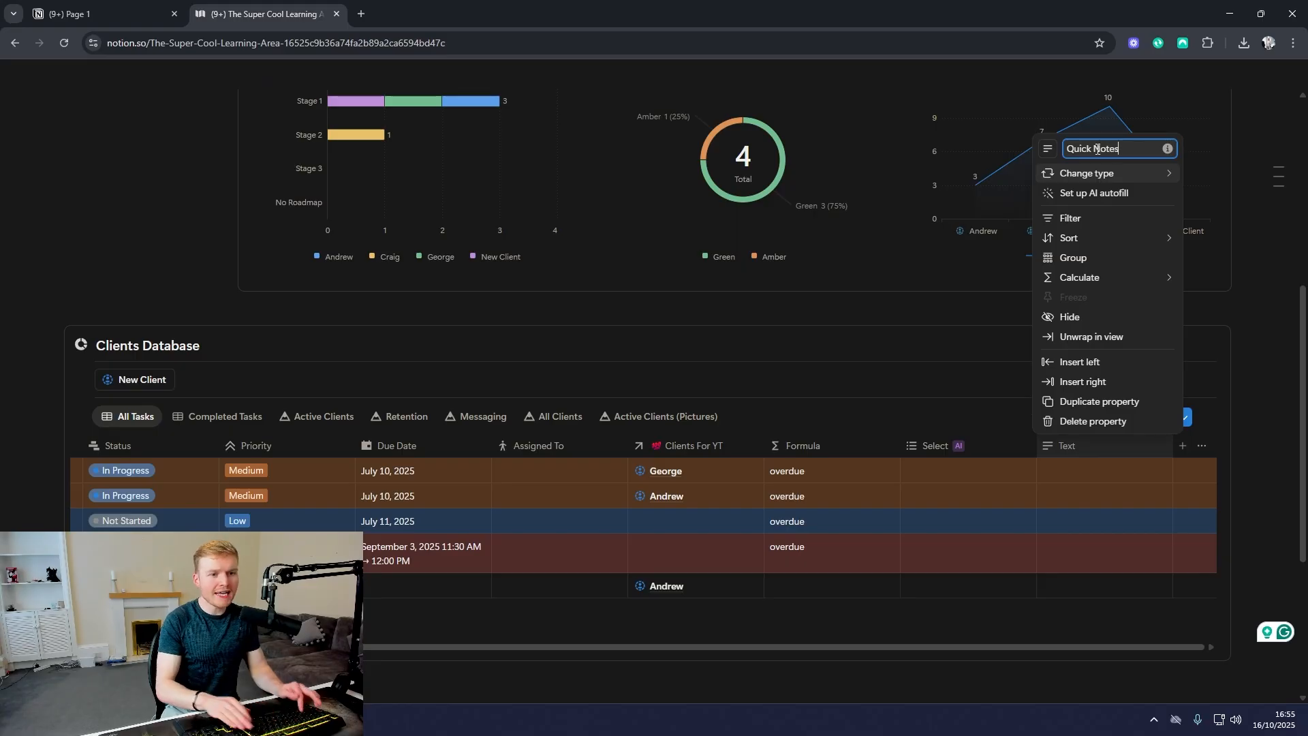
{"action": "left_click", "coordinate": [1047, 497]}
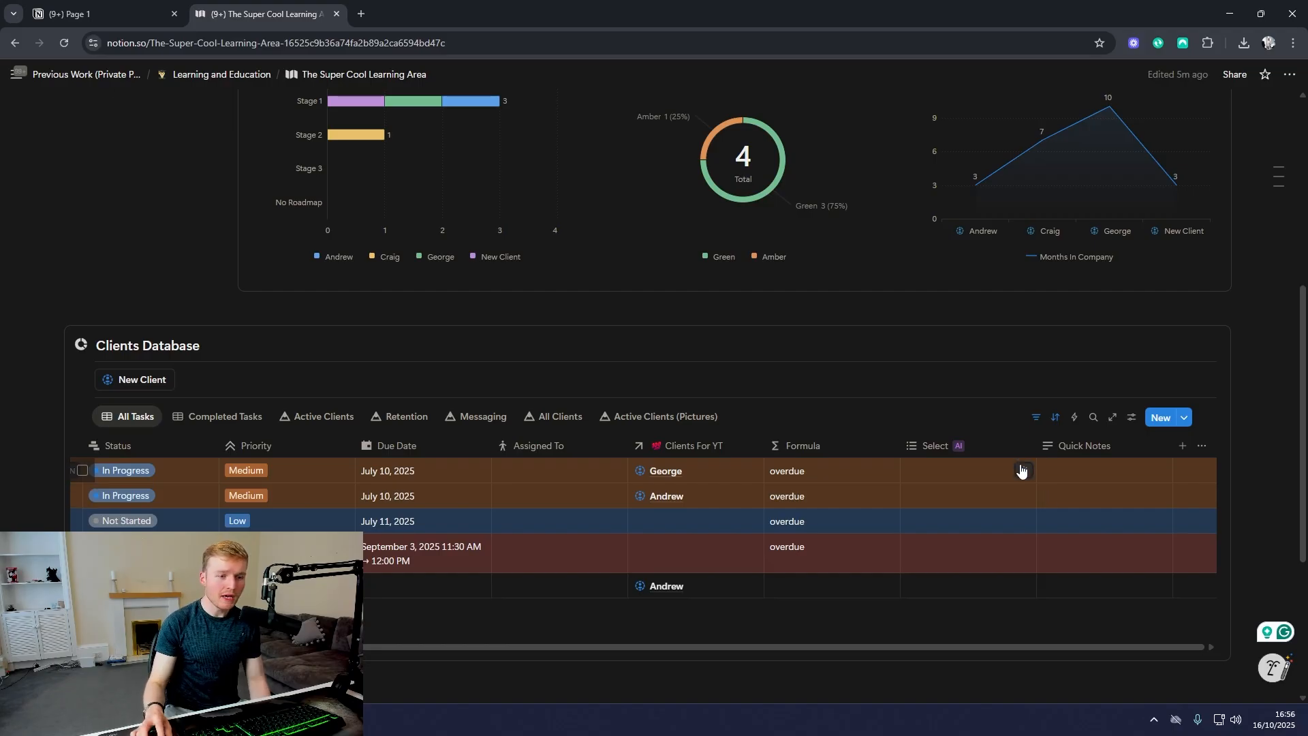
Step: Add a filter to the All Tasks view so it shows only tasks whose Priority is High
{"action": "left_click", "coordinate": [1043, 423]}
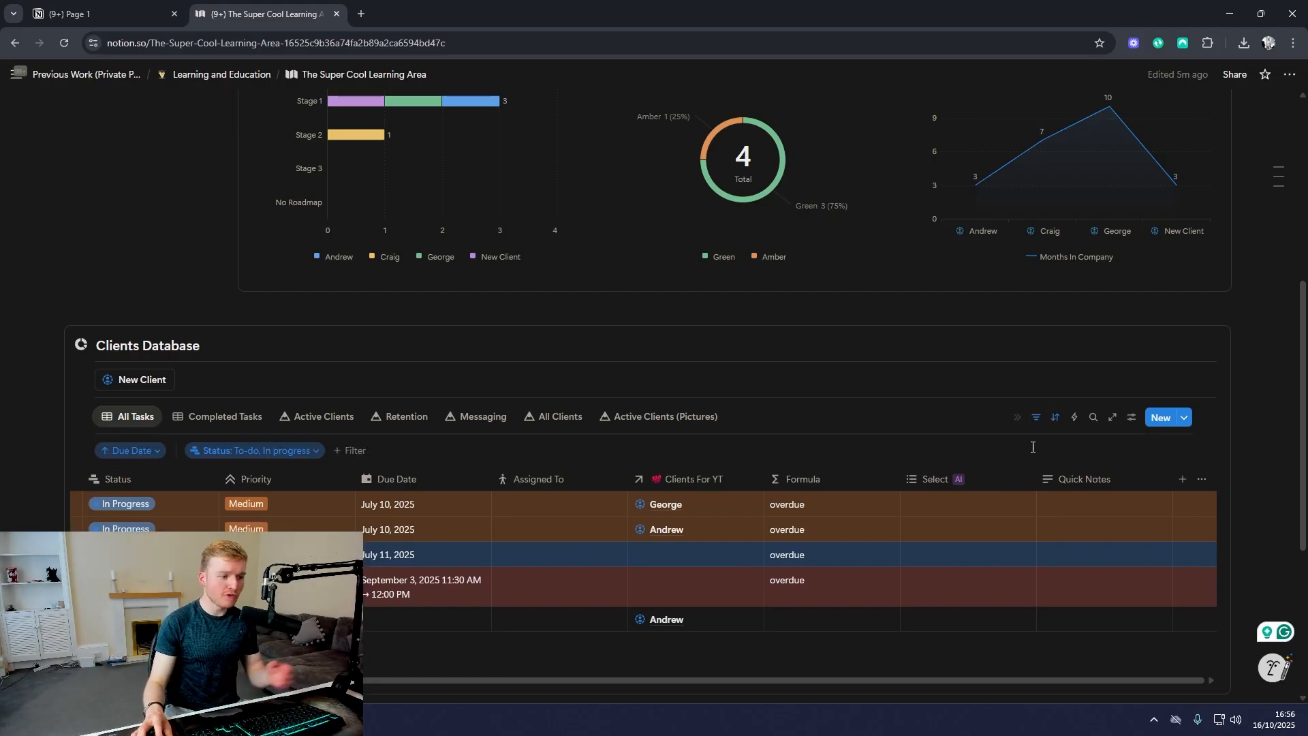
{"action": "left_click", "coordinate": [353, 451]}
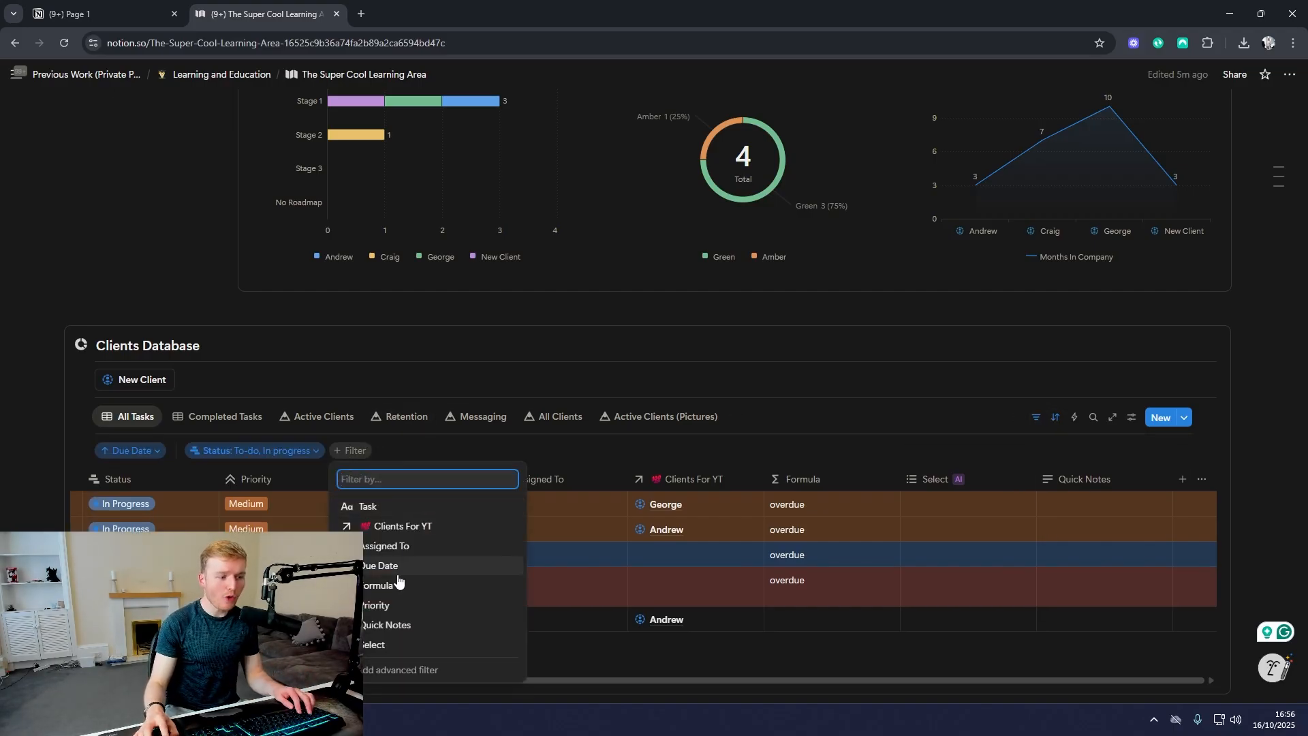
{"action": "left_click", "coordinate": [376, 605]}
{"action": "left_click", "coordinate": [374, 522]}
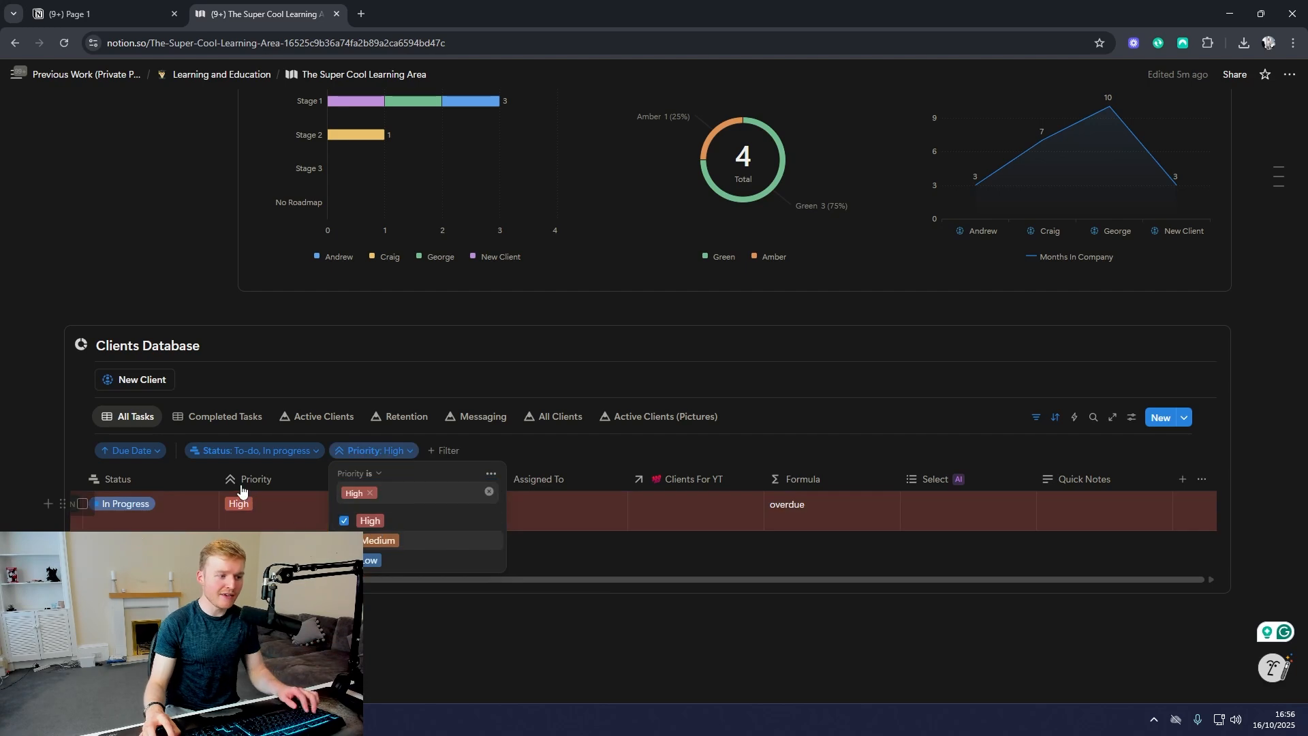
{"action": "key", "text": "Escape"}
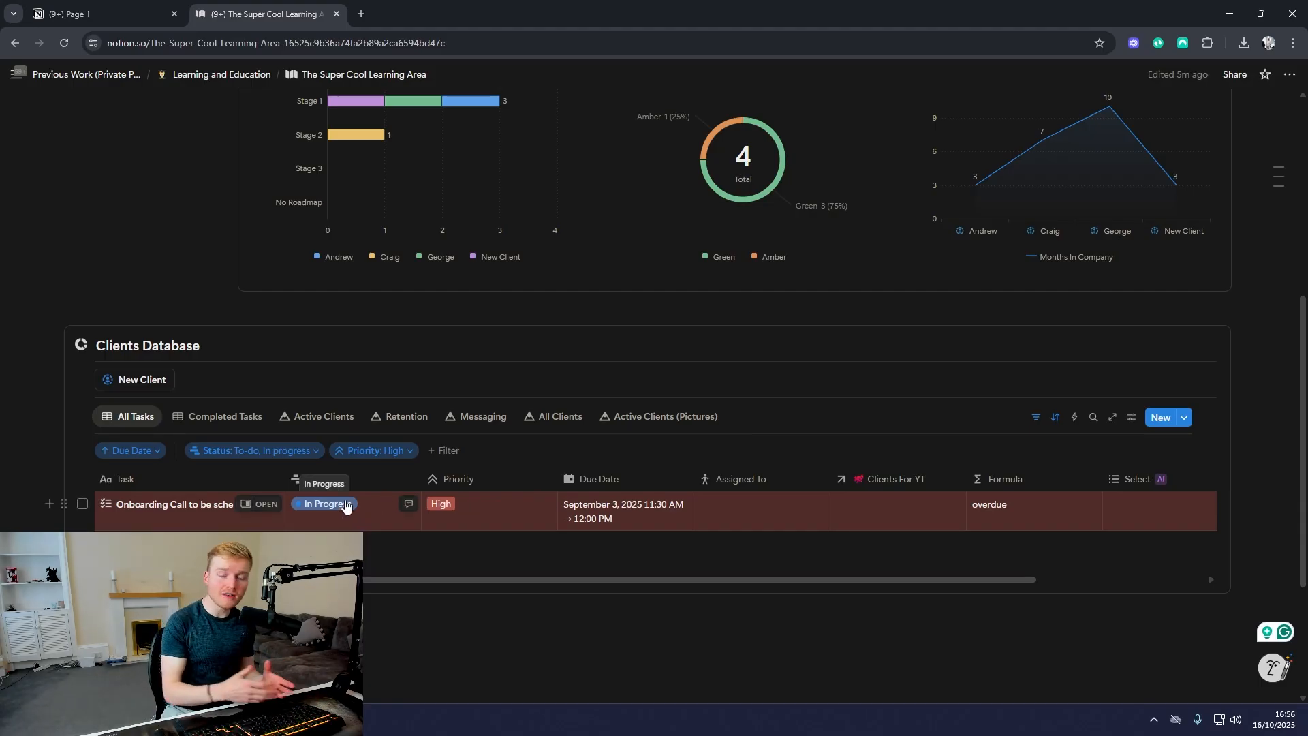
Step: View the Due Date sort settings of All Tasks and return to the dashboard's Clients Database section
{"action": "left_click", "coordinate": [1056, 418]}
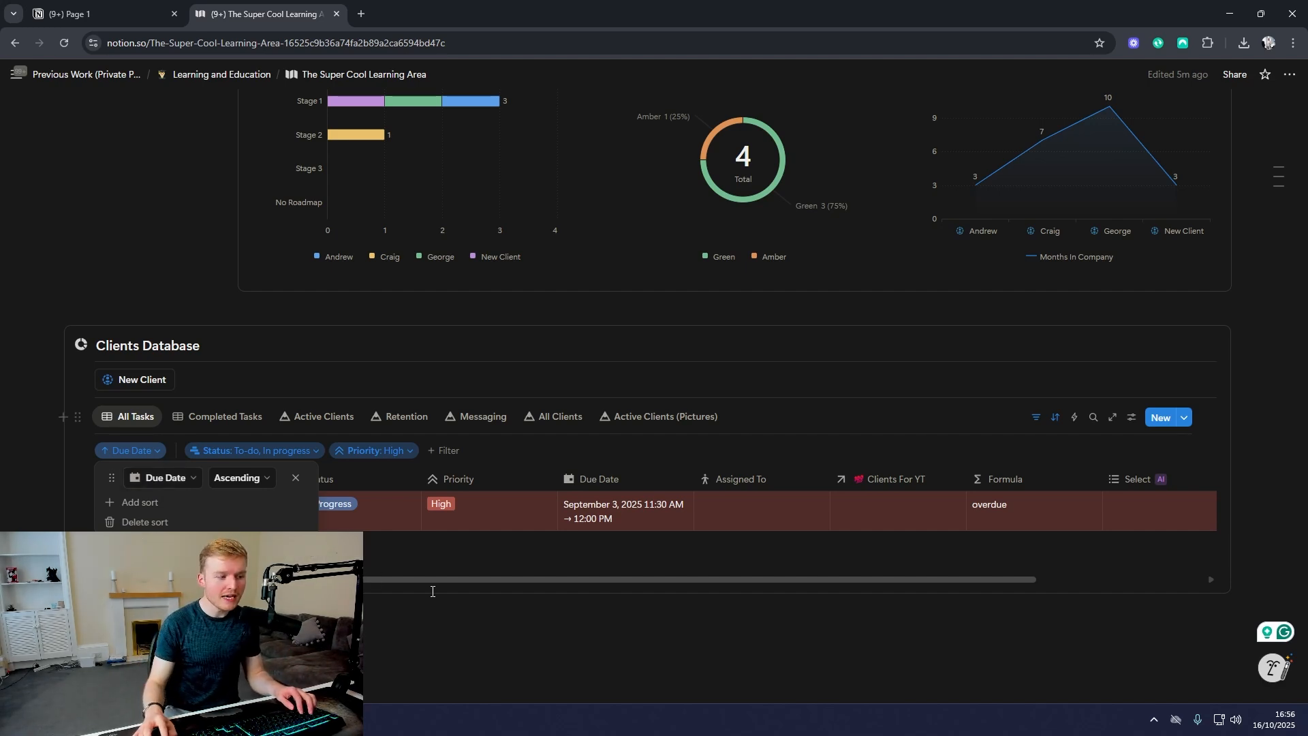
{"action": "left_click", "coordinate": [543, 628]}
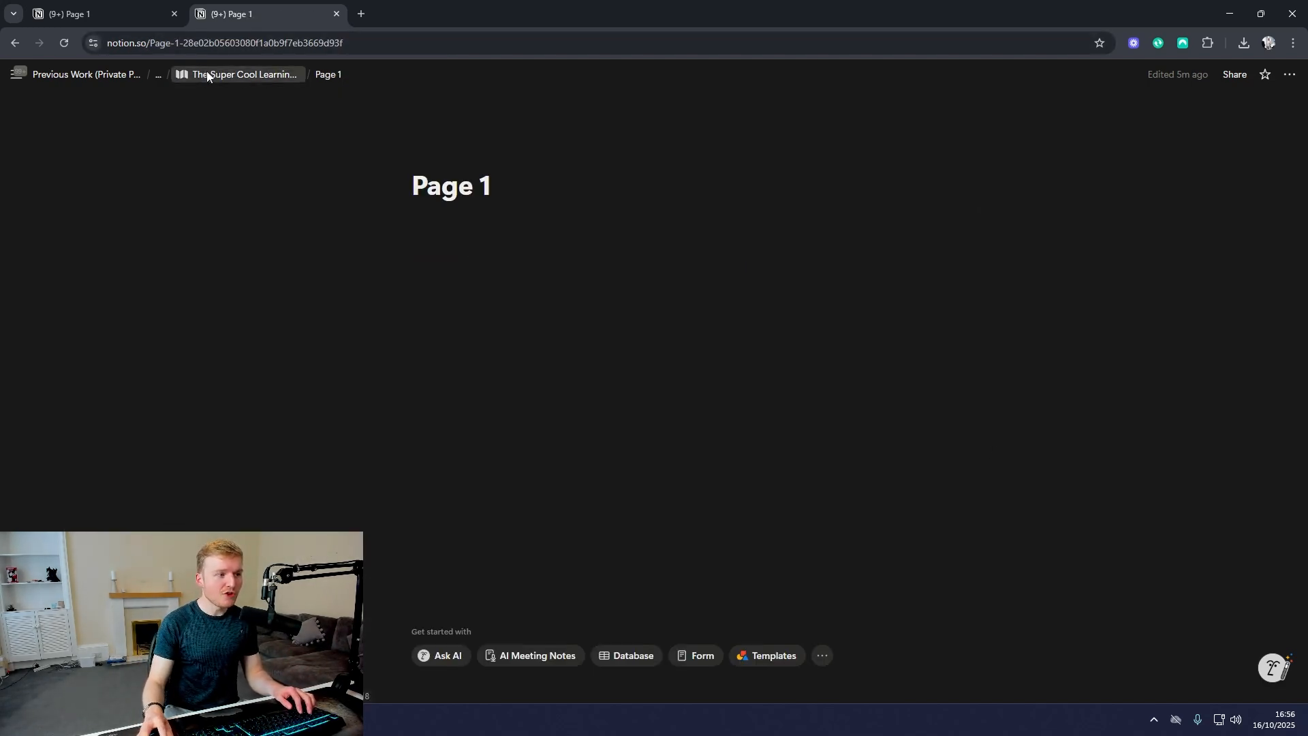
{"action": "left_click", "coordinate": [225, 74]}
{"action": "scroll", "coordinate": [1044, 271], "scroll_direction": "down", "scroll_amount": 5}
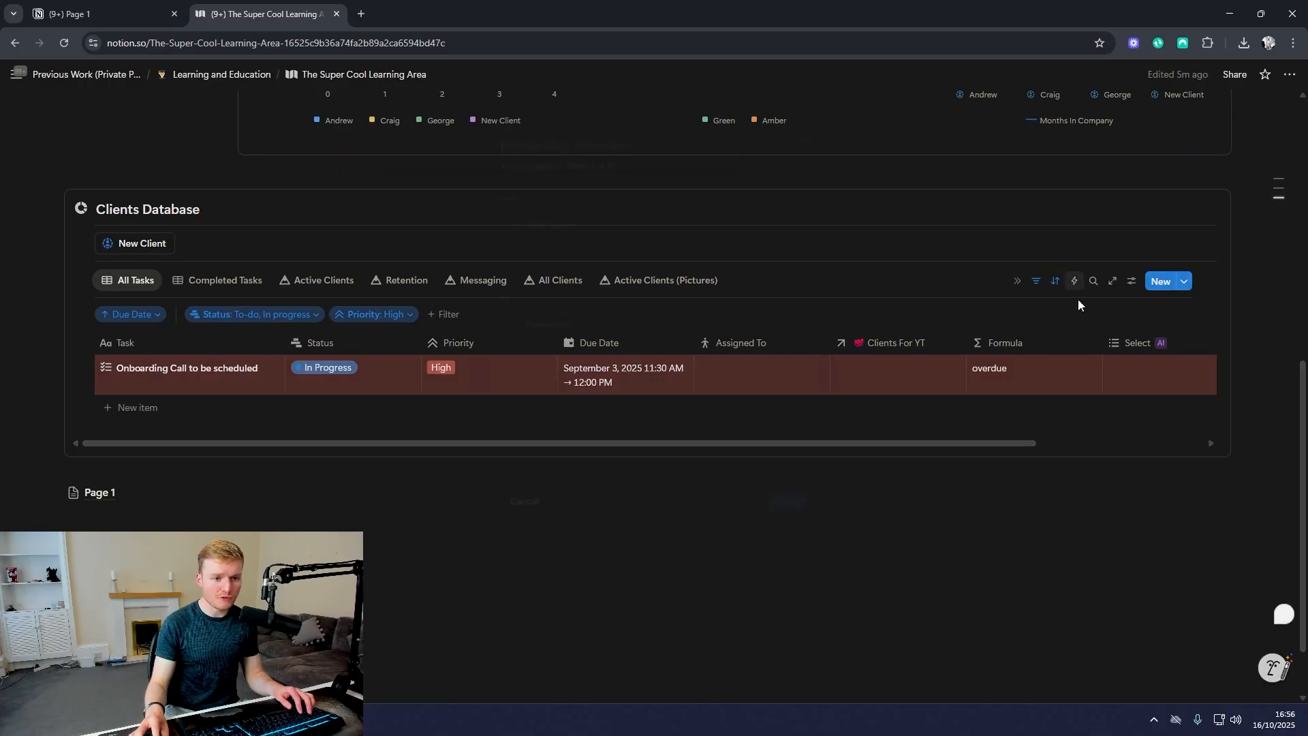
Step: Try out a Tasks For YT automation triggered when Status is edited, and discard it after viewing the available actions
{"action": "left_click", "coordinate": [1075, 281]}
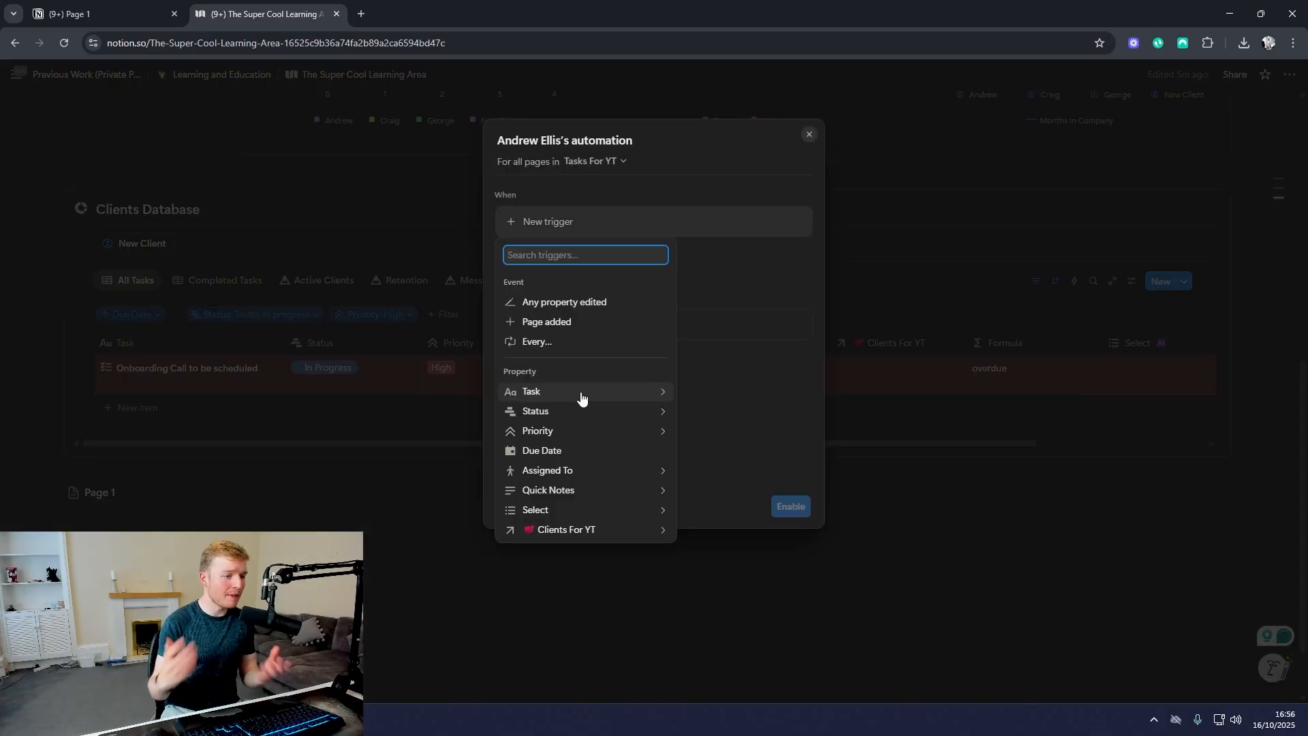
{"action": "left_click", "coordinate": [583, 393]}
{"action": "left_click", "coordinate": [511, 245]}
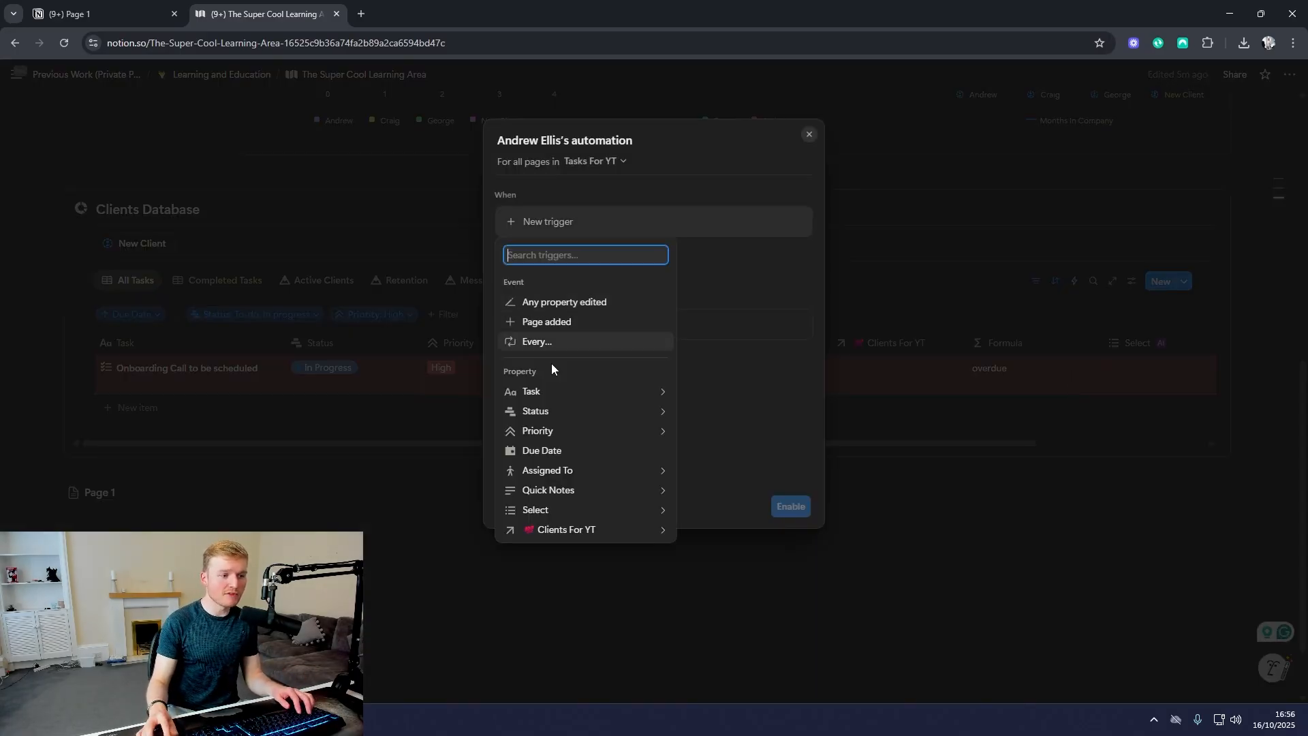
{"action": "left_click", "coordinate": [536, 411]}
{"action": "left_click", "coordinate": [660, 417]}
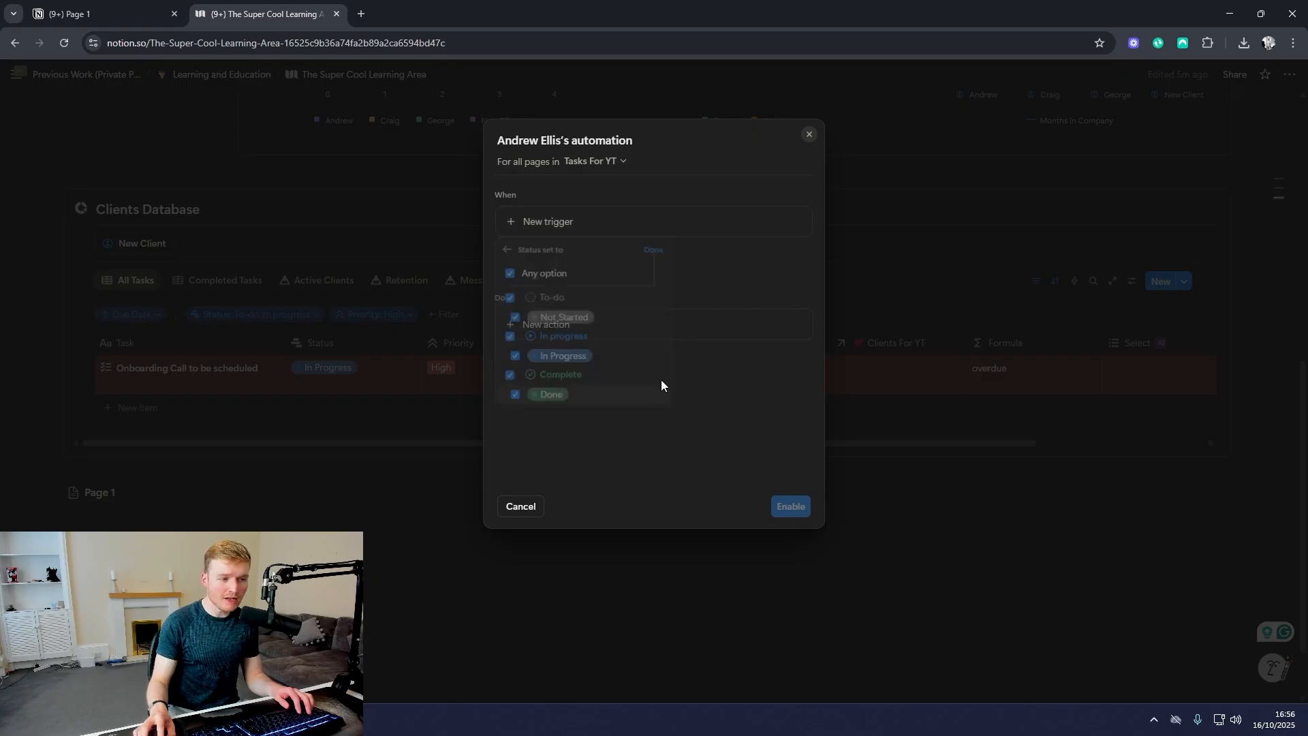
{"action": "left_click", "coordinate": [573, 360]}
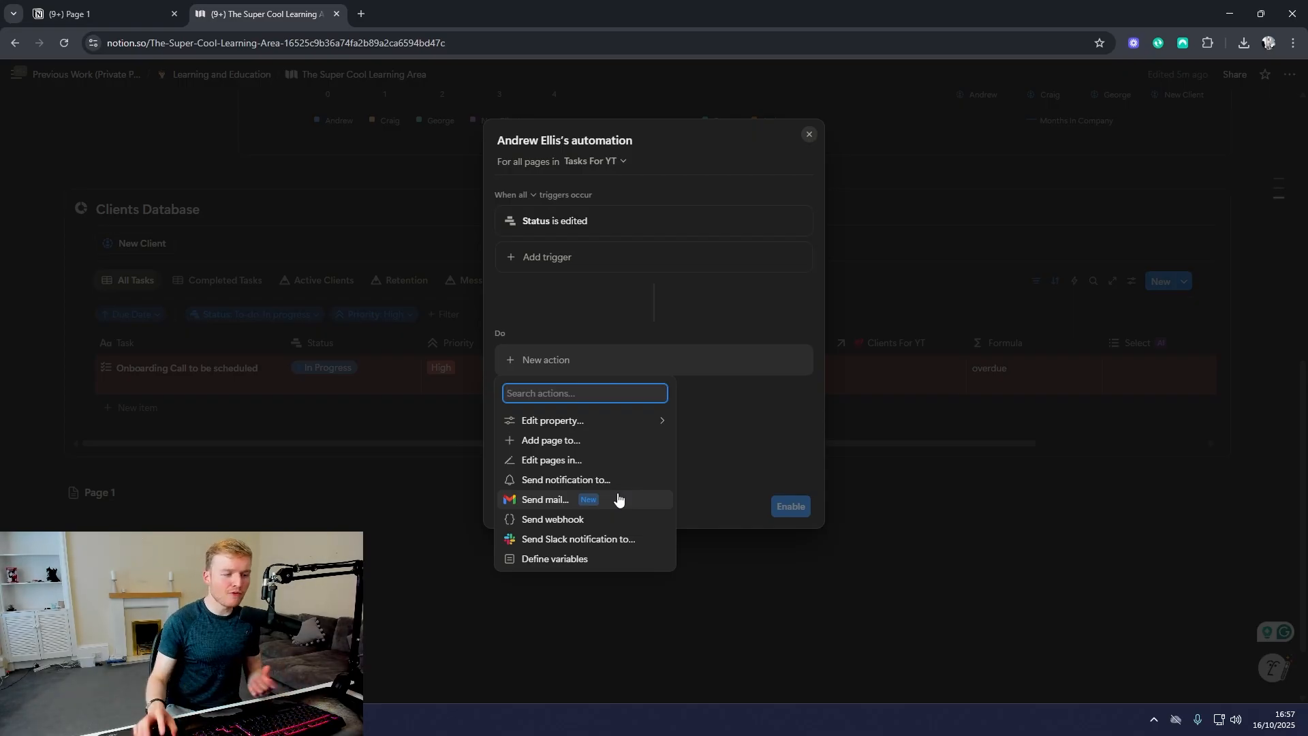
{"action": "left_click", "coordinate": [384, 550]}
{"action": "left_click", "coordinate": [618, 400]}
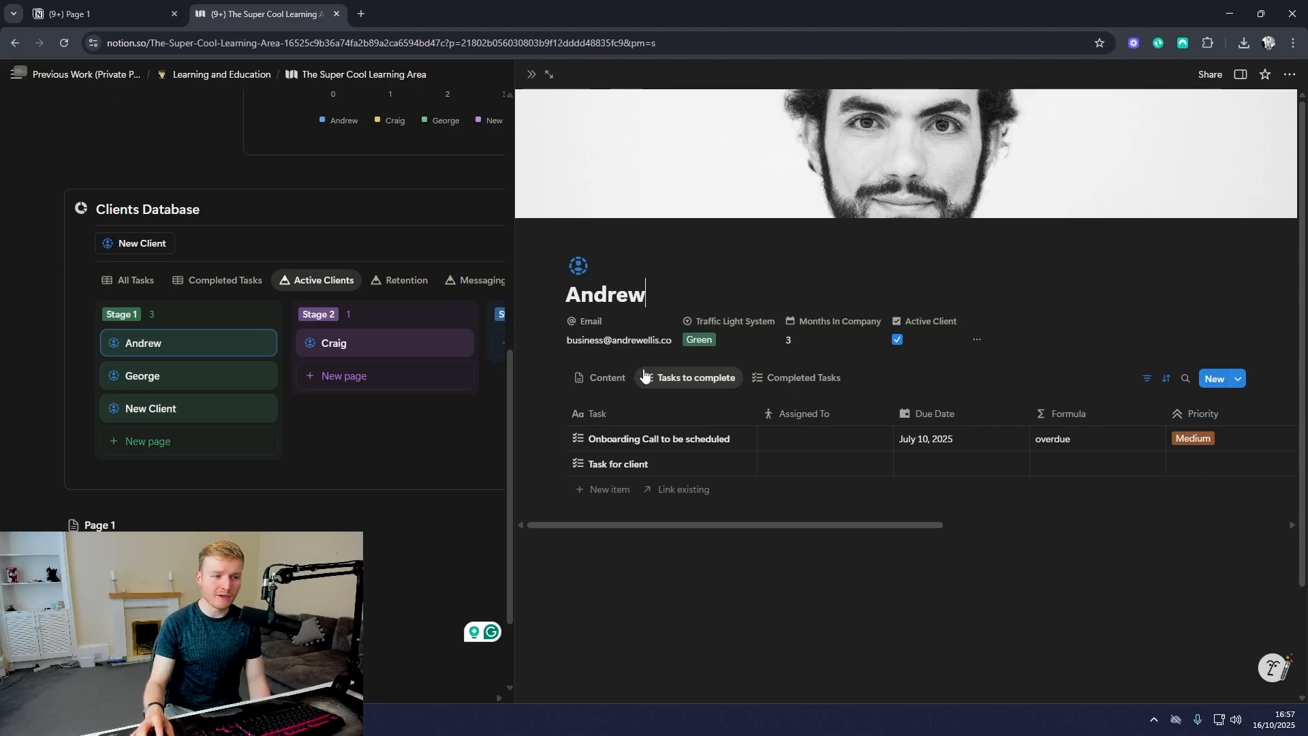
Step: View the Content section of the client's page opened from Active Clients and close the page
{"action": "left_click", "coordinate": [600, 378]}
{"action": "scroll", "coordinate": [743, 453], "scroll_direction": "down", "scroll_amount": 3}
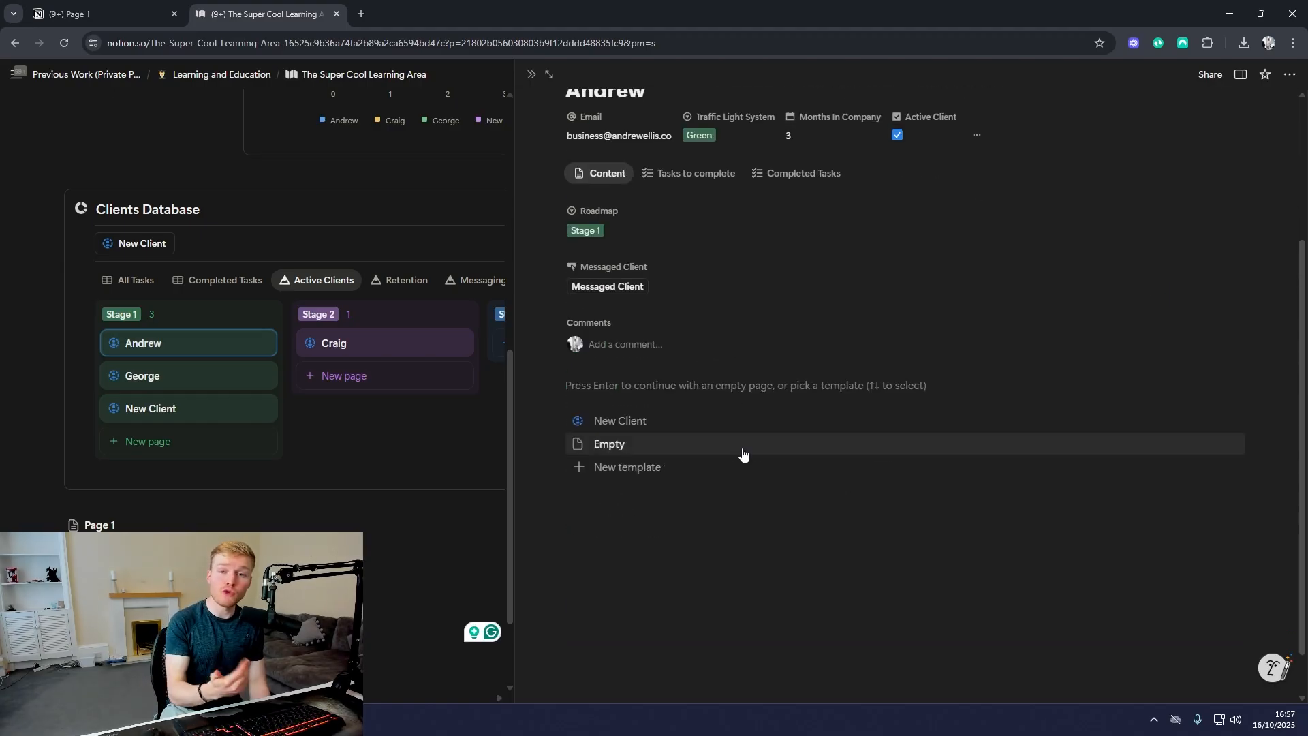
{"action": "key", "text": "Escape"}
Step: Change the layout of the Active Clients view to Table
{"action": "left_click", "coordinate": [1156, 281]}
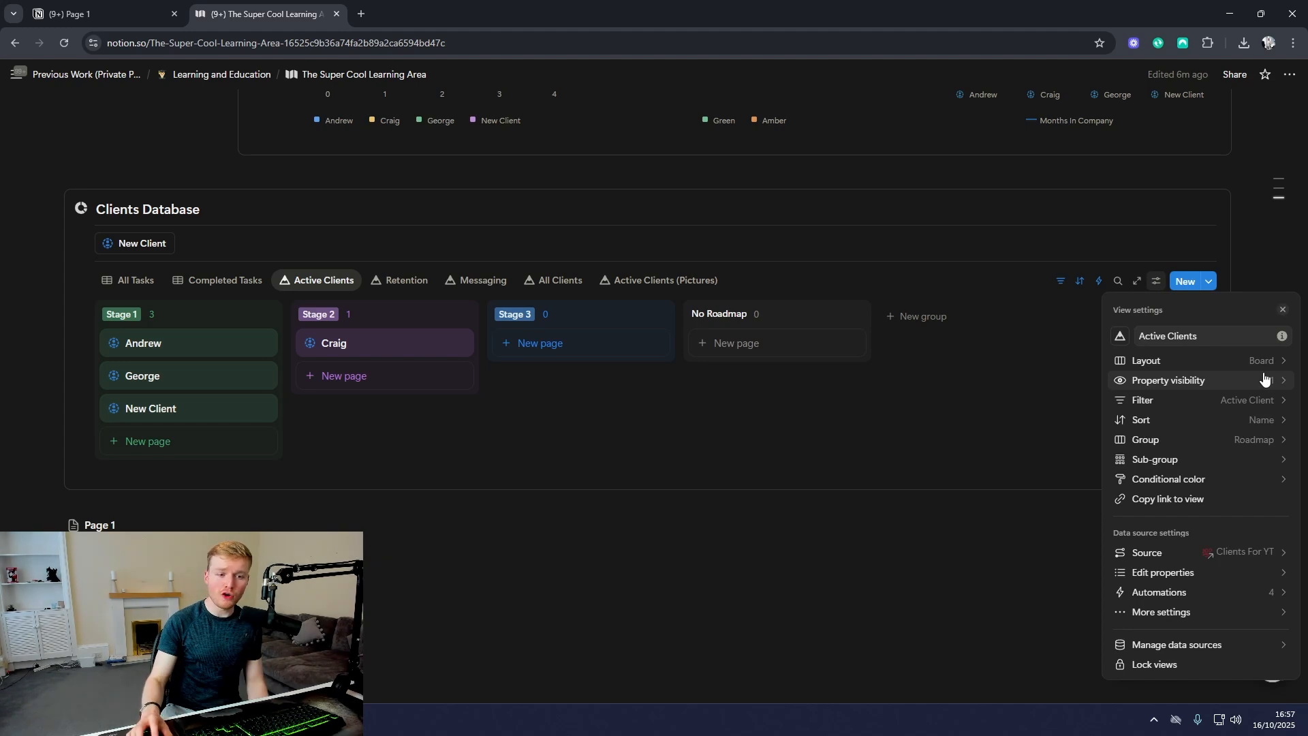
{"action": "left_click", "coordinate": [1227, 360]}
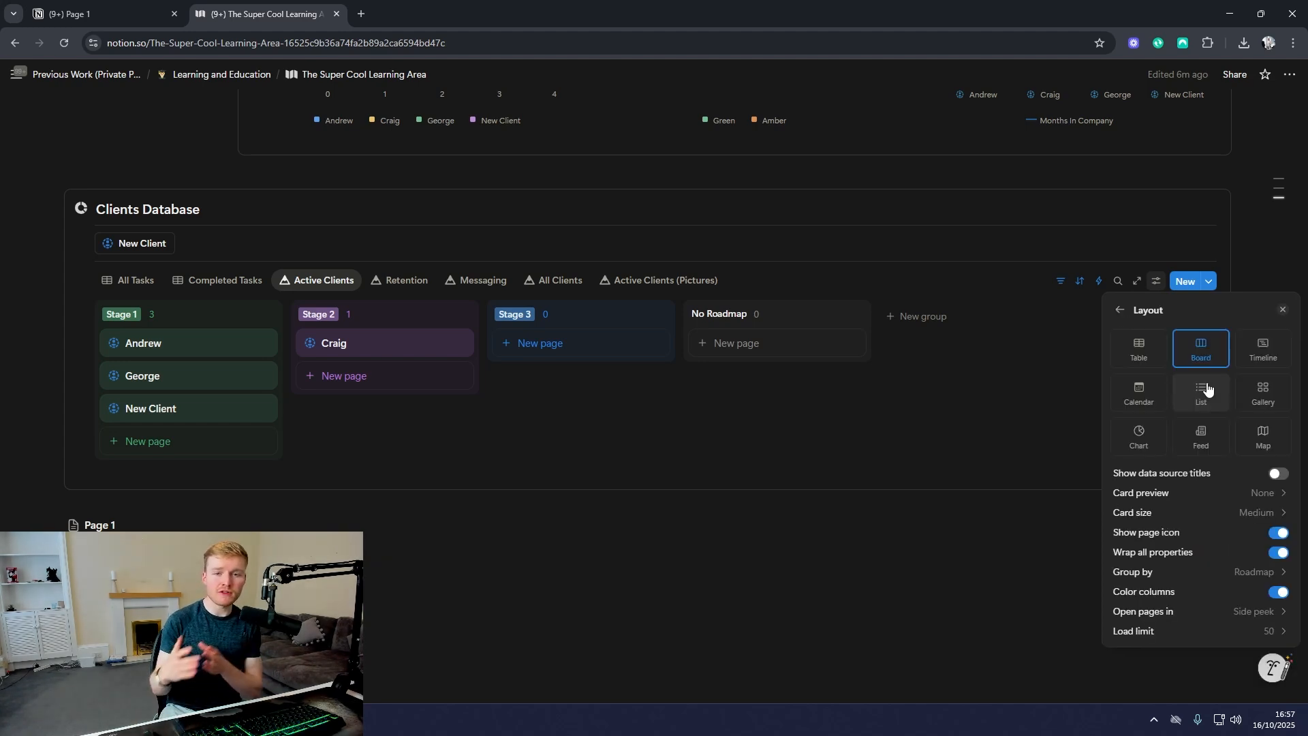
{"action": "left_click", "coordinate": [1157, 353]}
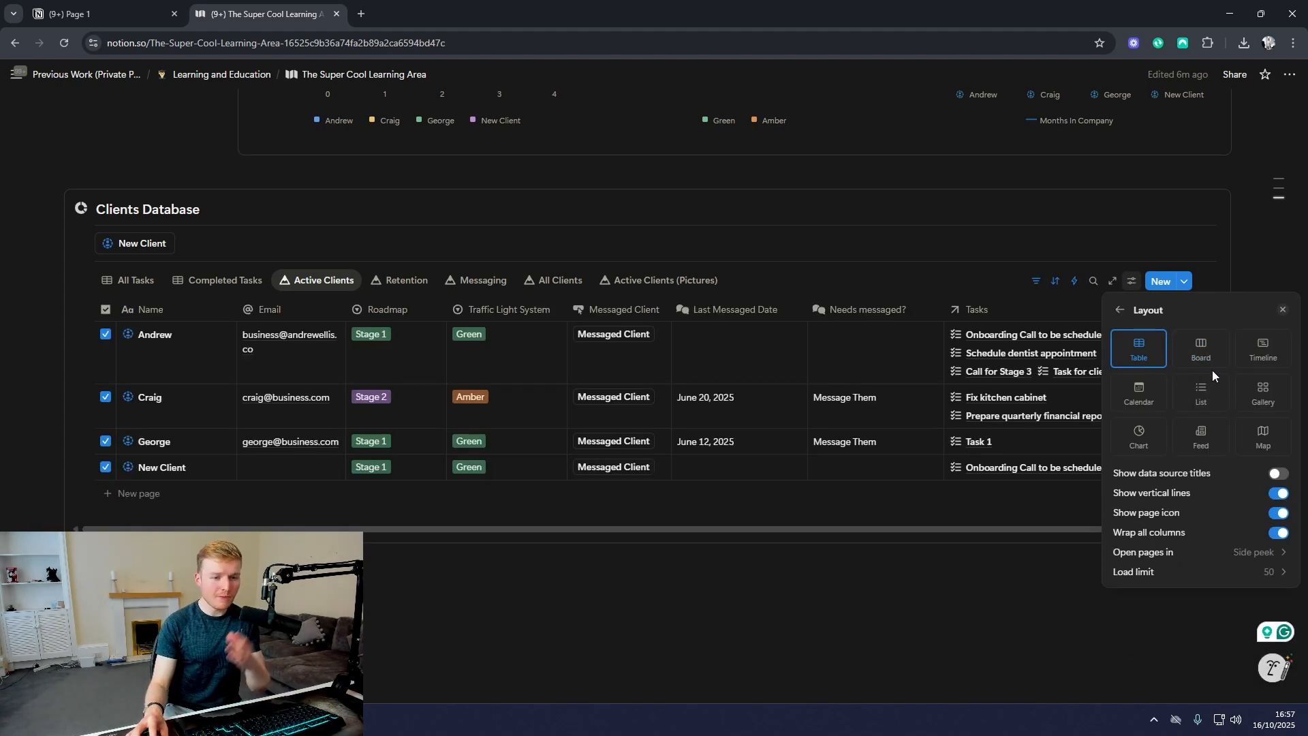
{"action": "left_click", "coordinate": [1122, 312]}
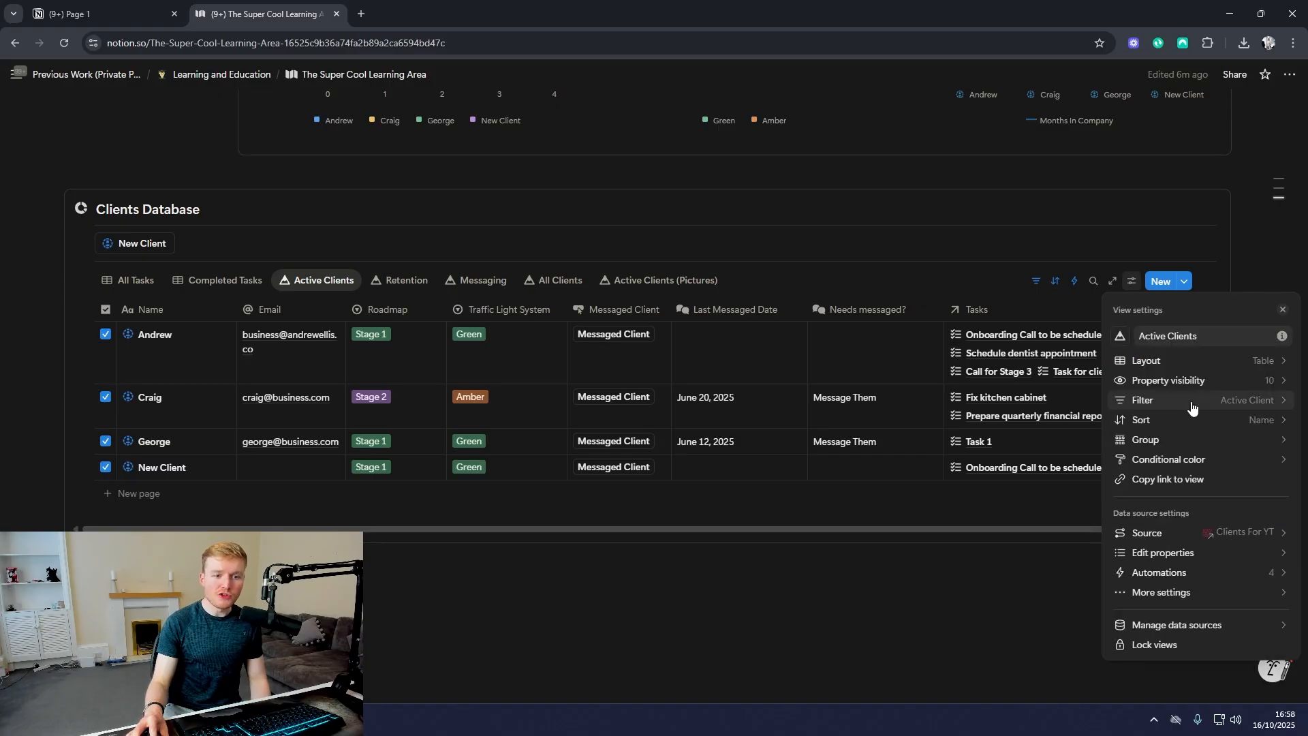
Step: Hide the Tasks, Rollup, Needs messaged? and Last Messaged Date properties in the Active Clients table
{"action": "left_click", "coordinate": [1204, 381]}
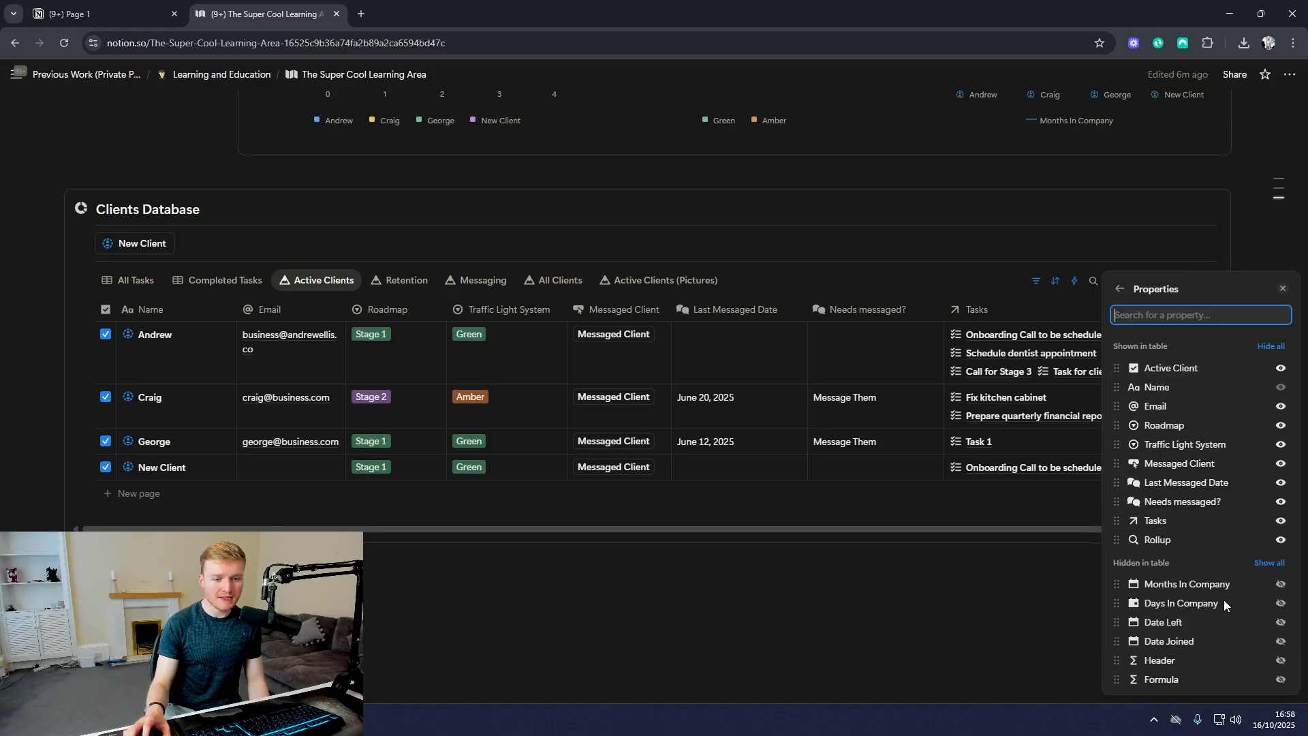
{"action": "left_click", "coordinate": [1281, 521]}
{"action": "left_click", "coordinate": [1282, 520]}
{"action": "left_click", "coordinate": [1281, 502]}
{"action": "left_click", "coordinate": [1281, 482]}
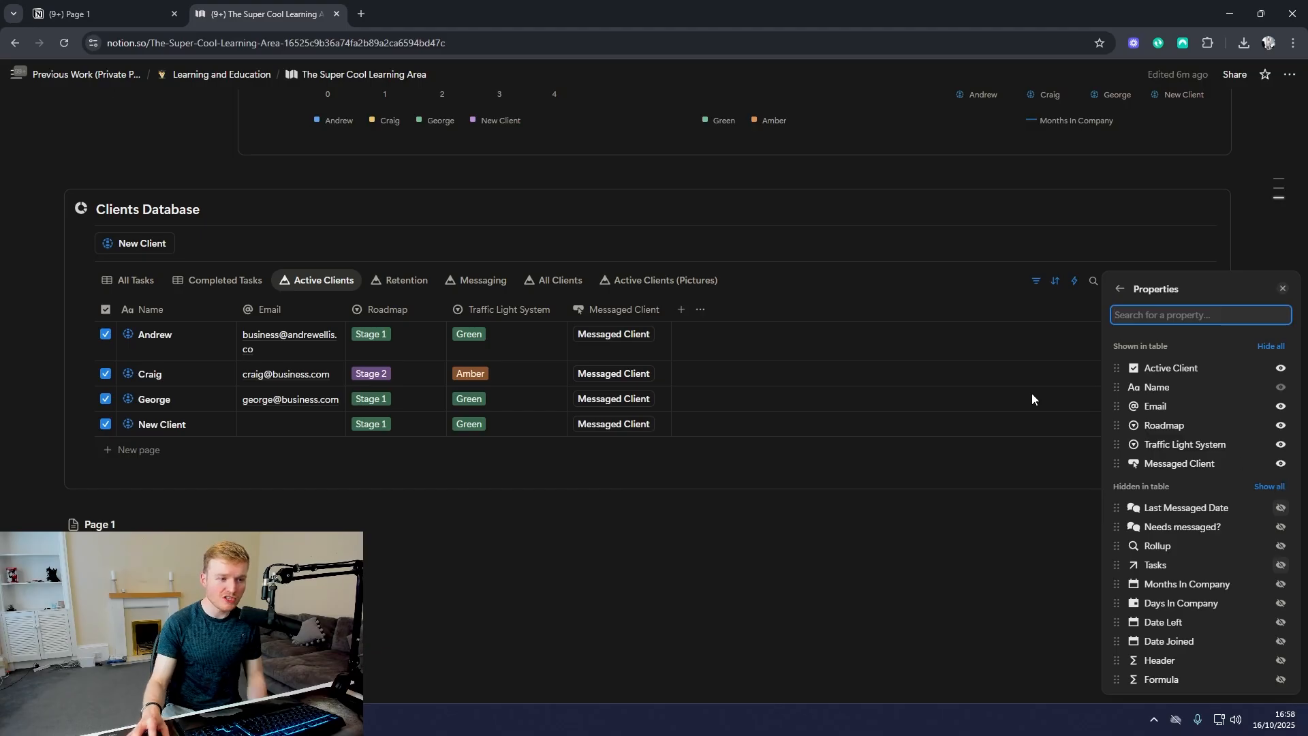
{"action": "left_click", "coordinate": [1120, 288]}
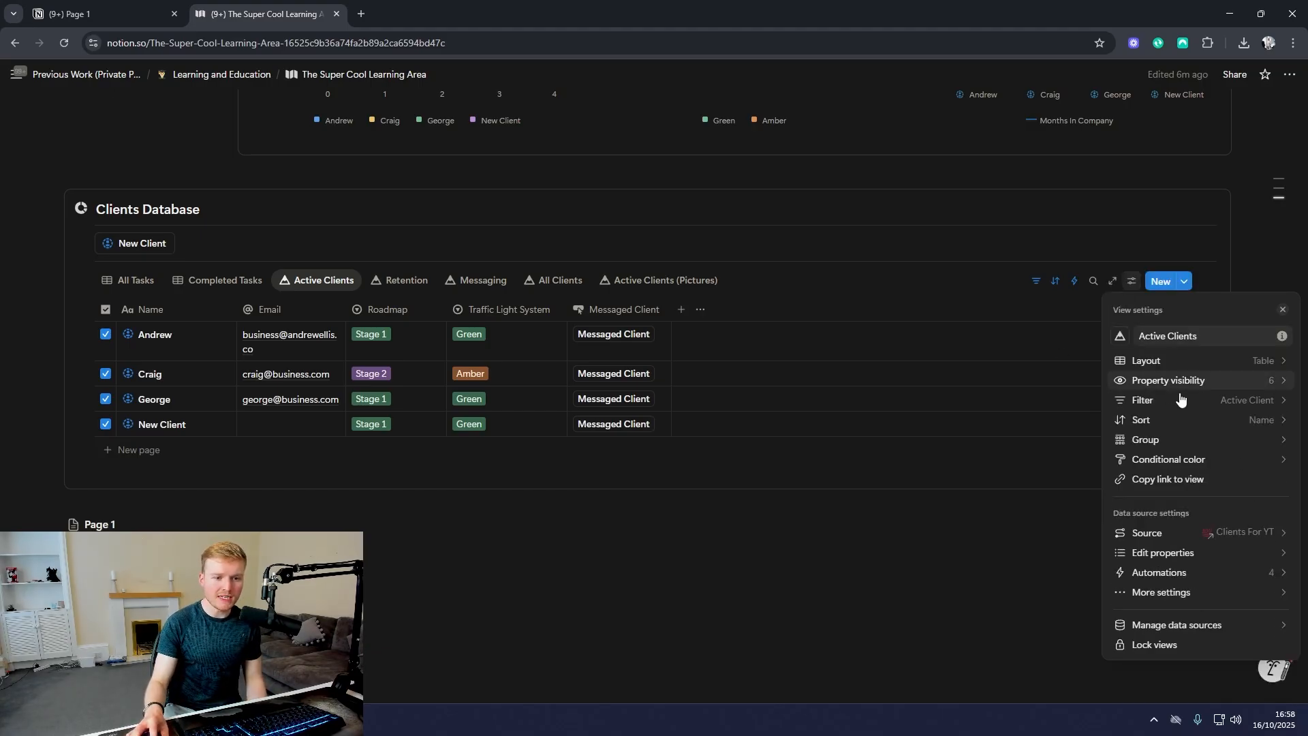
Step: Group the Active Clients table by Roadmap and color page backgrounds to match the Roadmap option wherever it is not empty
{"action": "left_click", "coordinate": [1187, 448]}
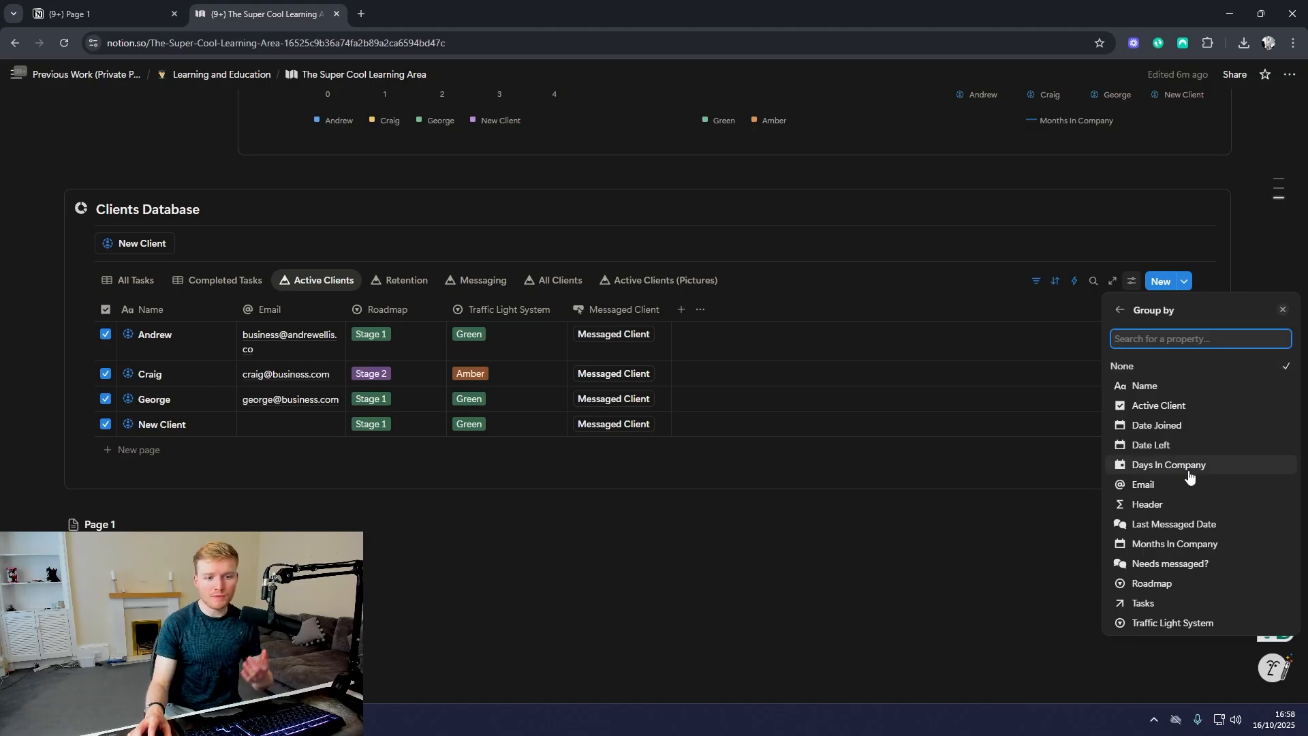
{"action": "left_click", "coordinate": [1162, 584]}
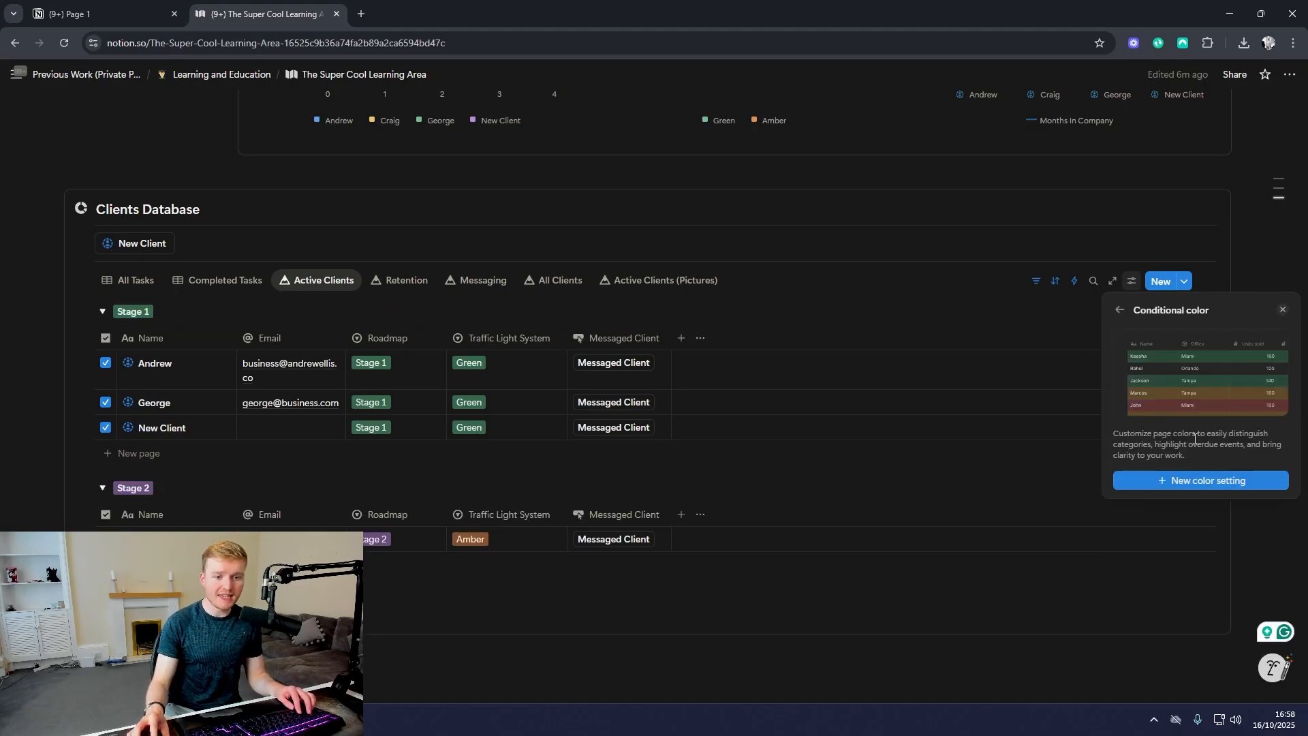
{"action": "left_click", "coordinate": [1198, 480]}
{"action": "left_click", "coordinate": [1170, 398]}
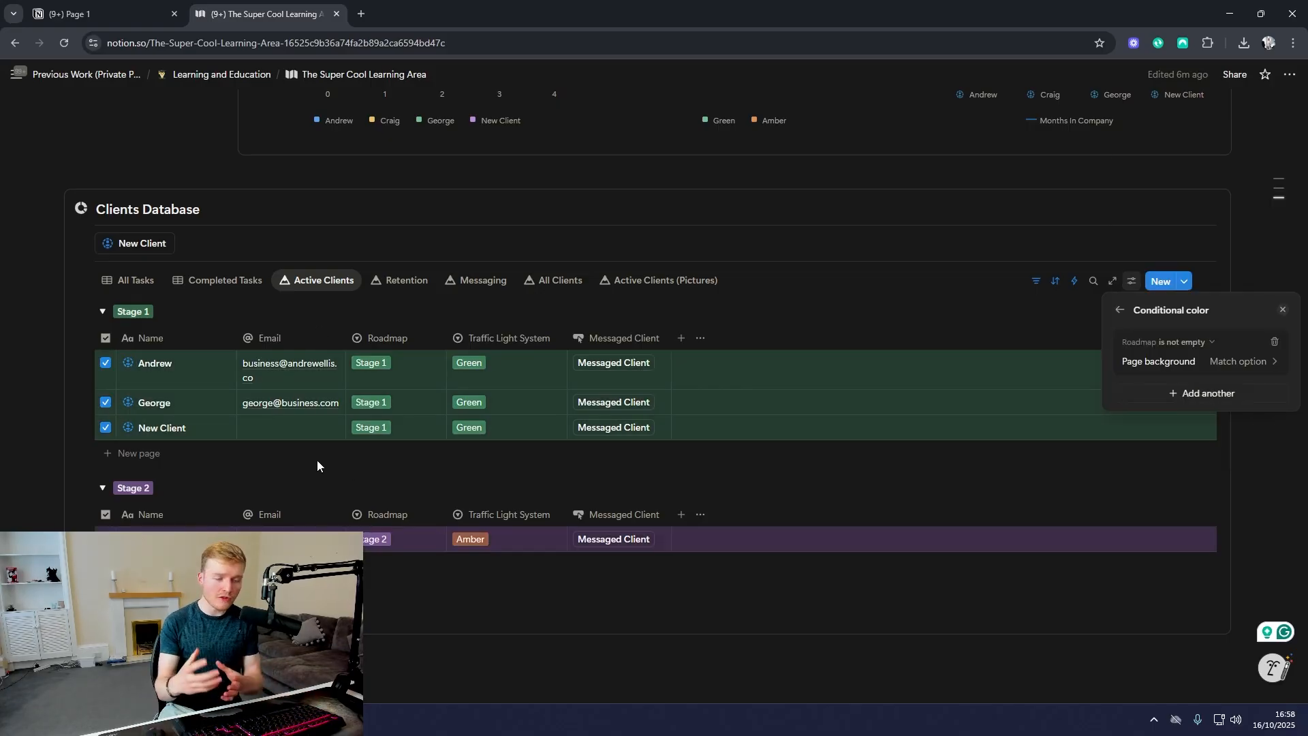
{"action": "left_click", "coordinate": [1119, 310]}
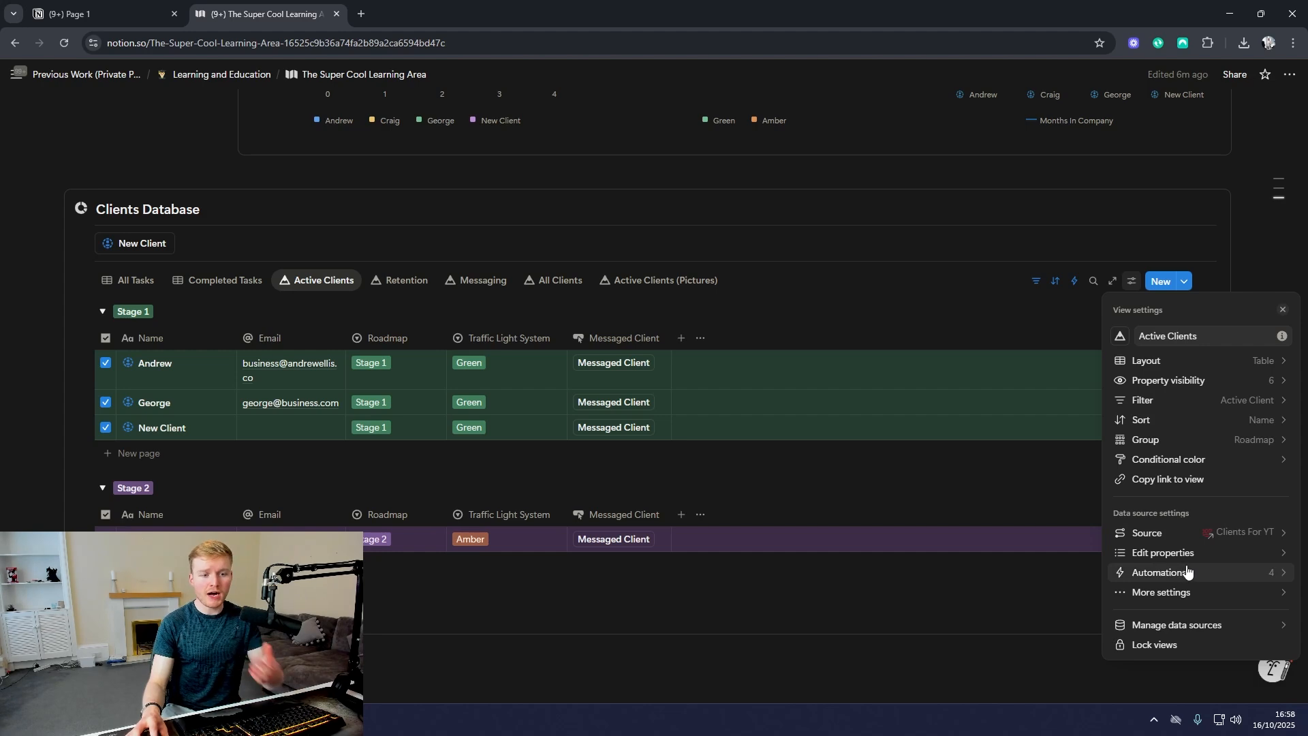
Step: View the additional data source settings of Active Clients, close the view settings and look over the dashboard's Client Info charts
{"action": "left_click", "coordinate": [1185, 593]}
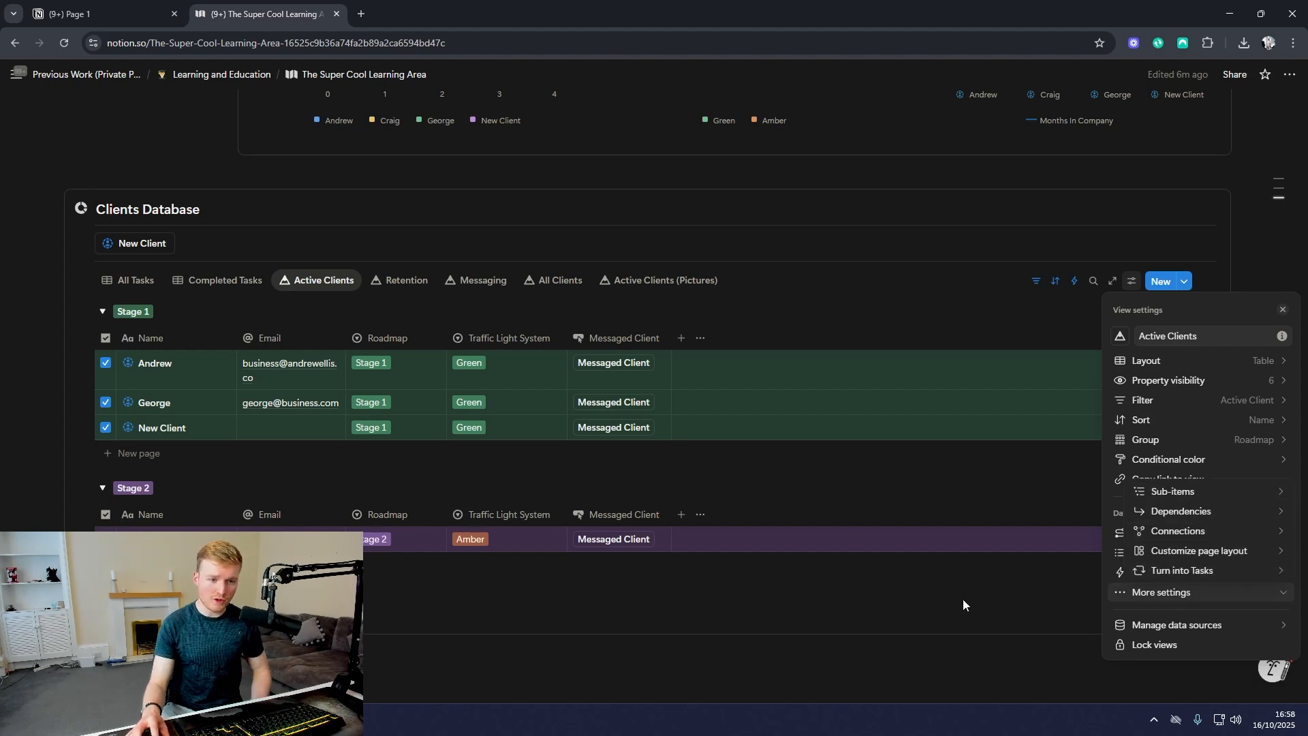
{"action": "left_click", "coordinate": [850, 604]}
{"action": "left_click", "coordinate": [823, 624]}
{"action": "scroll", "coordinate": [657, 586], "scroll_direction": "down", "scroll_amount": 1}
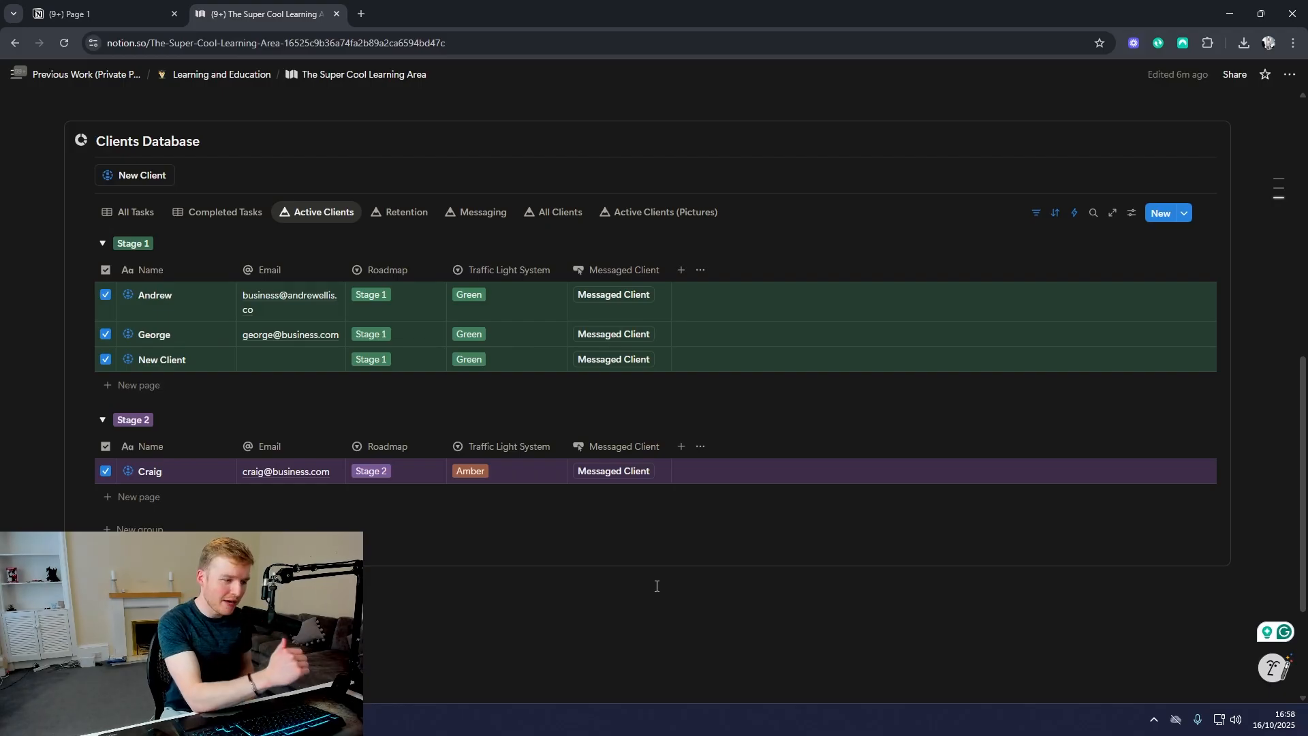
{"action": "scroll", "coordinate": [656, 586], "scroll_direction": "up", "scroll_amount": 6}
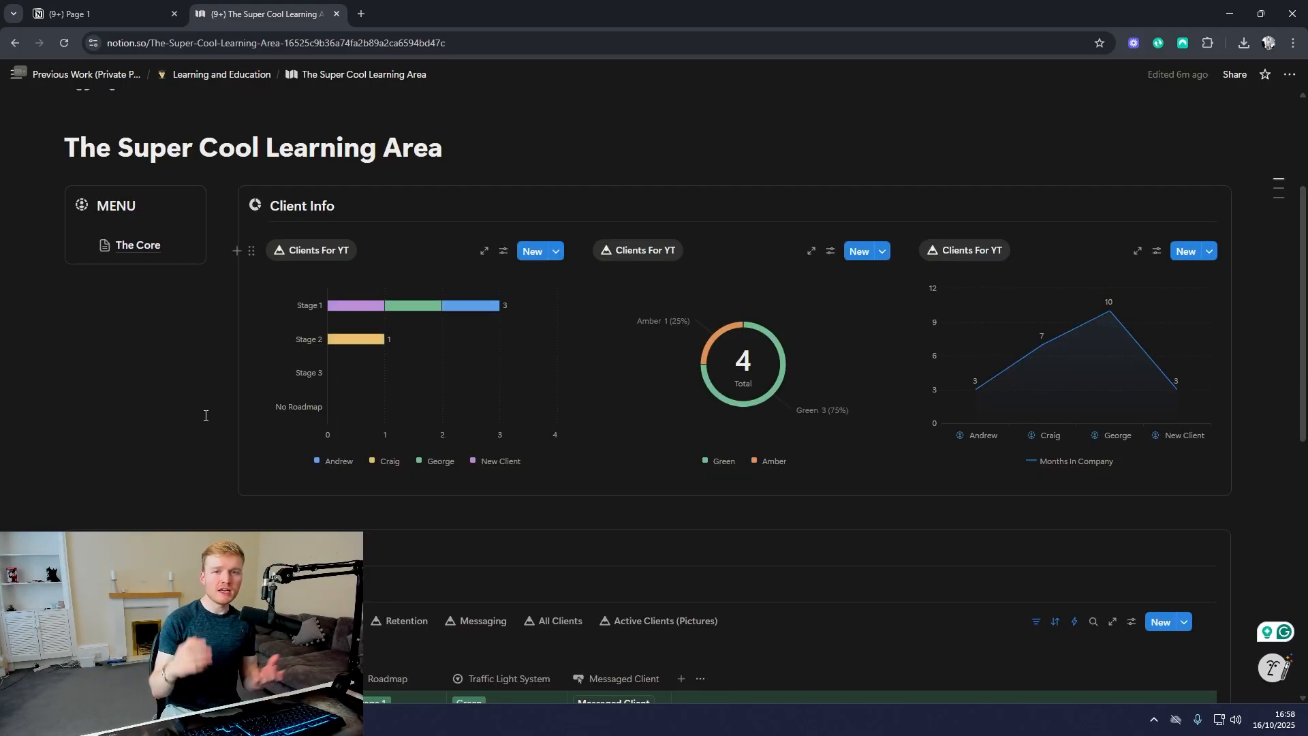
Step: Browse the block types available for insertion on a new line below New database, from basic blocks to inline items, and dismiss the list
{"action": "scroll", "coordinate": [293, 443], "scroll_direction": "down", "scroll_amount": 9}
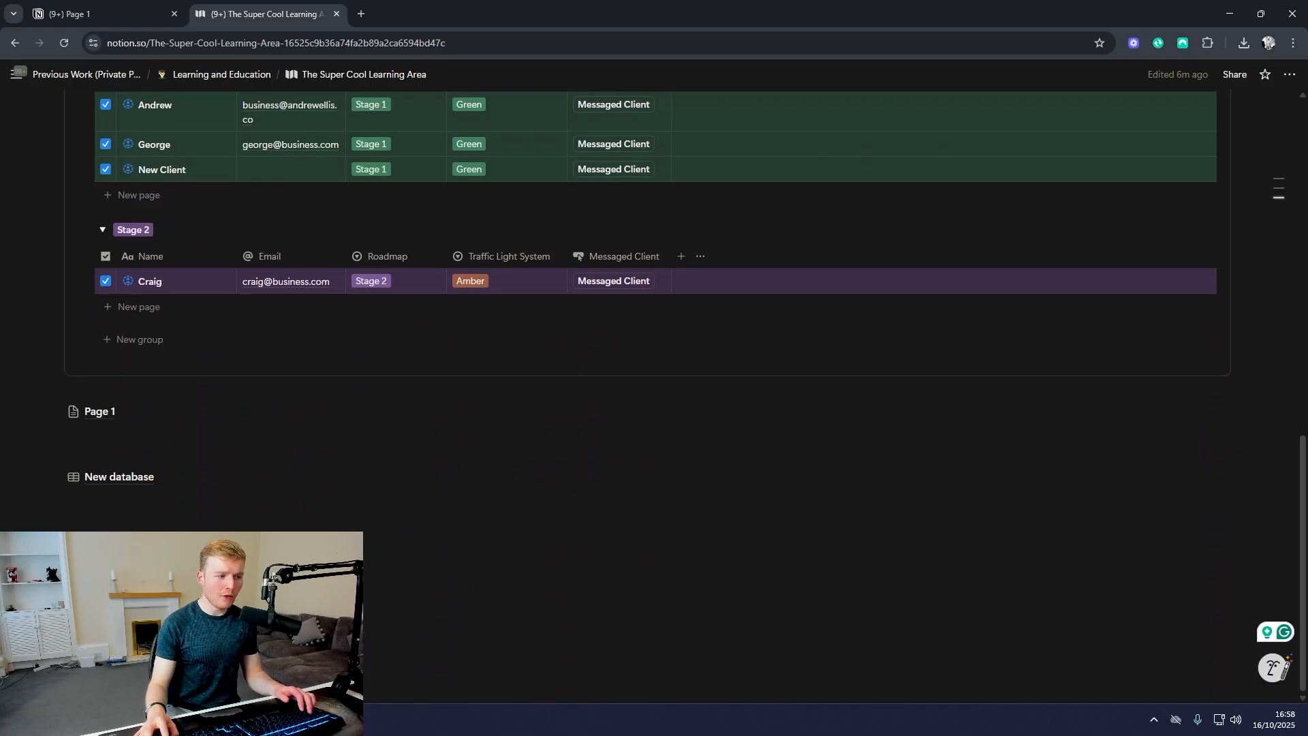
{"action": "left_click", "coordinate": [300, 499]}
{"action": "key", "text": "Return"}
{"action": "type", "text": "/"}
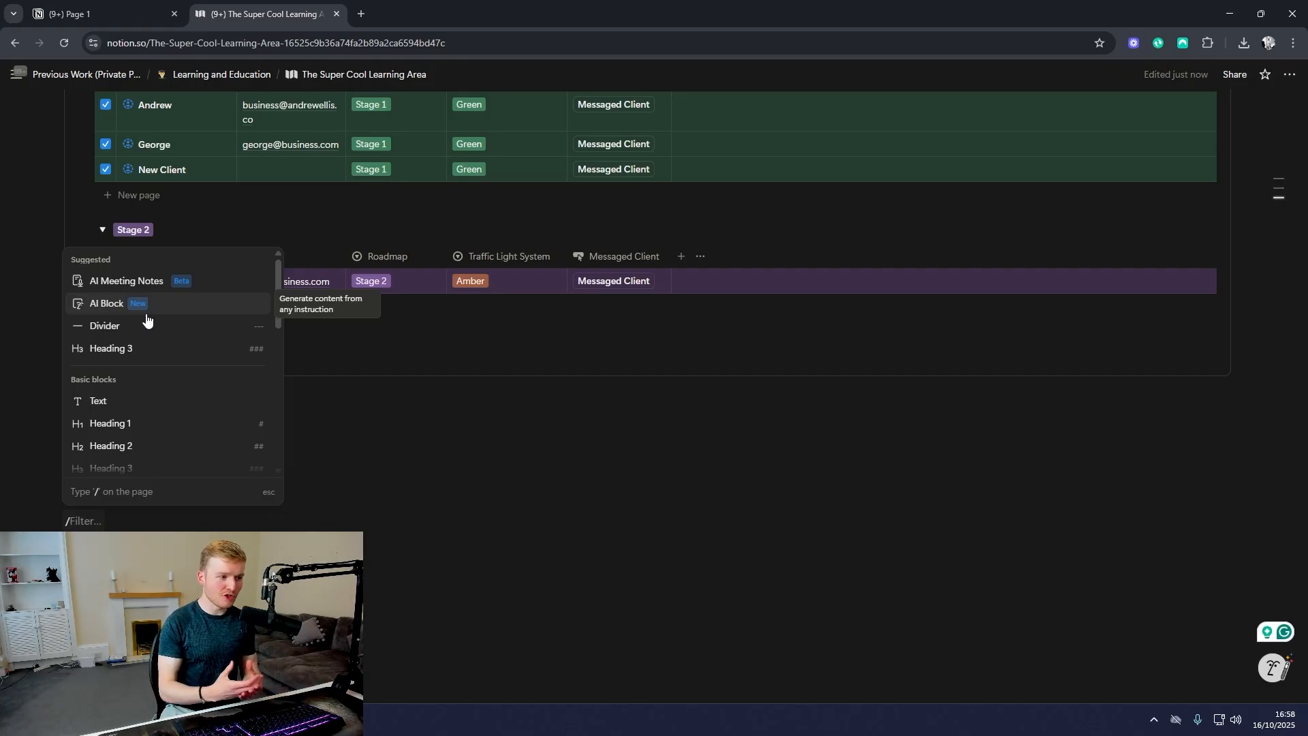
{"action": "scroll", "coordinate": [157, 327], "scroll_direction": "down", "scroll_amount": 9}
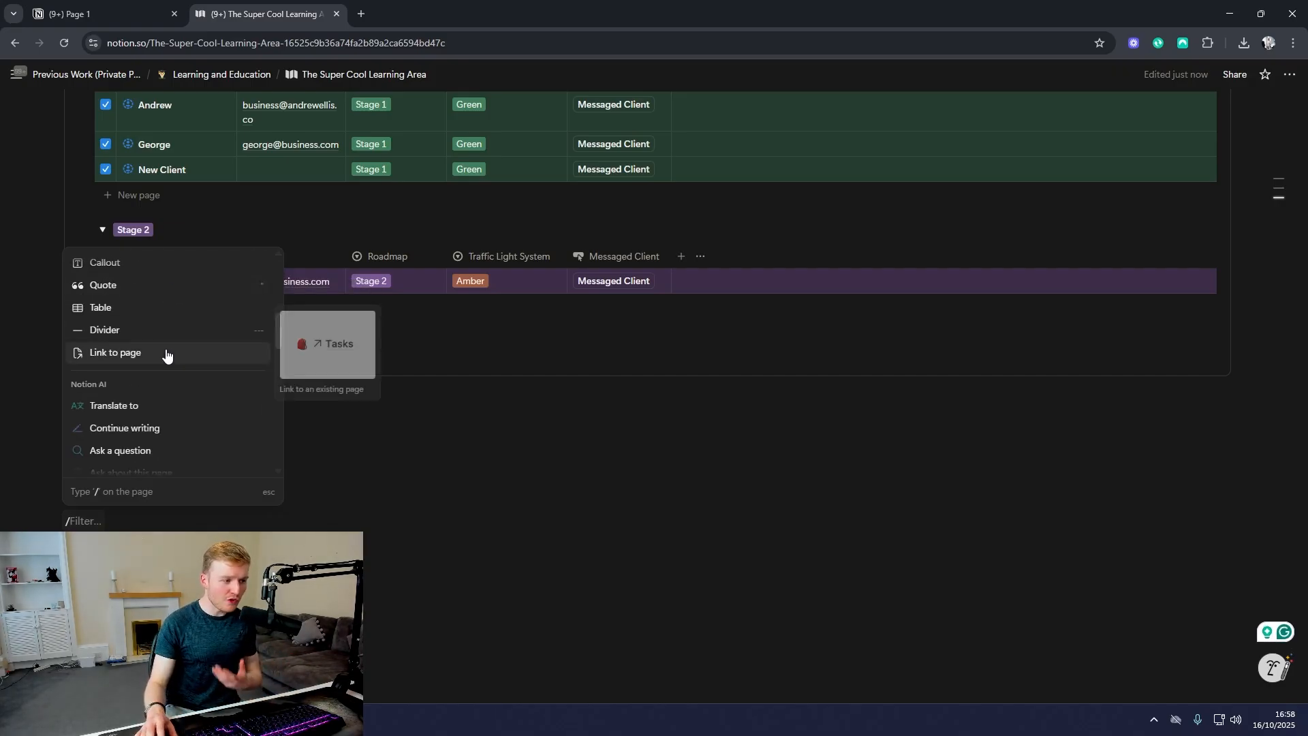
{"action": "scroll", "coordinate": [167, 357], "scroll_direction": "down", "scroll_amount": 15}
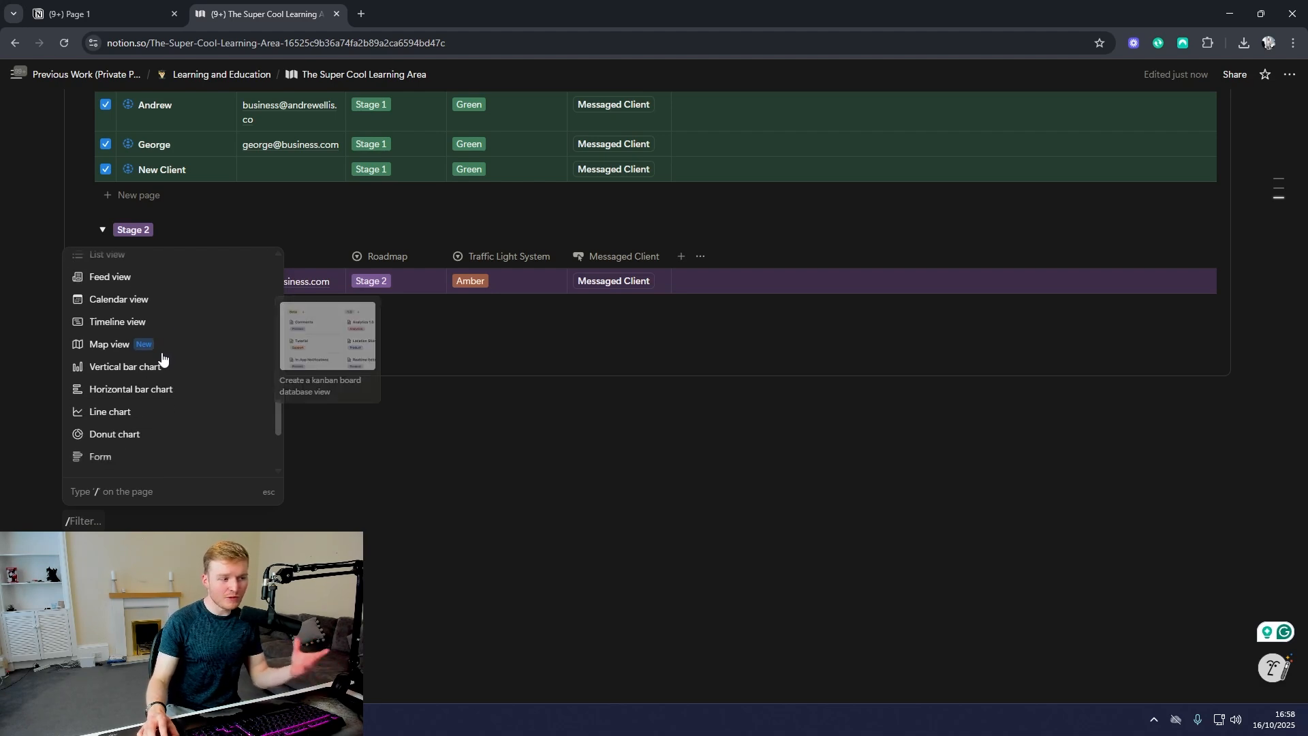
{"action": "scroll", "coordinate": [171, 359], "scroll_direction": "down", "scroll_amount": 10}
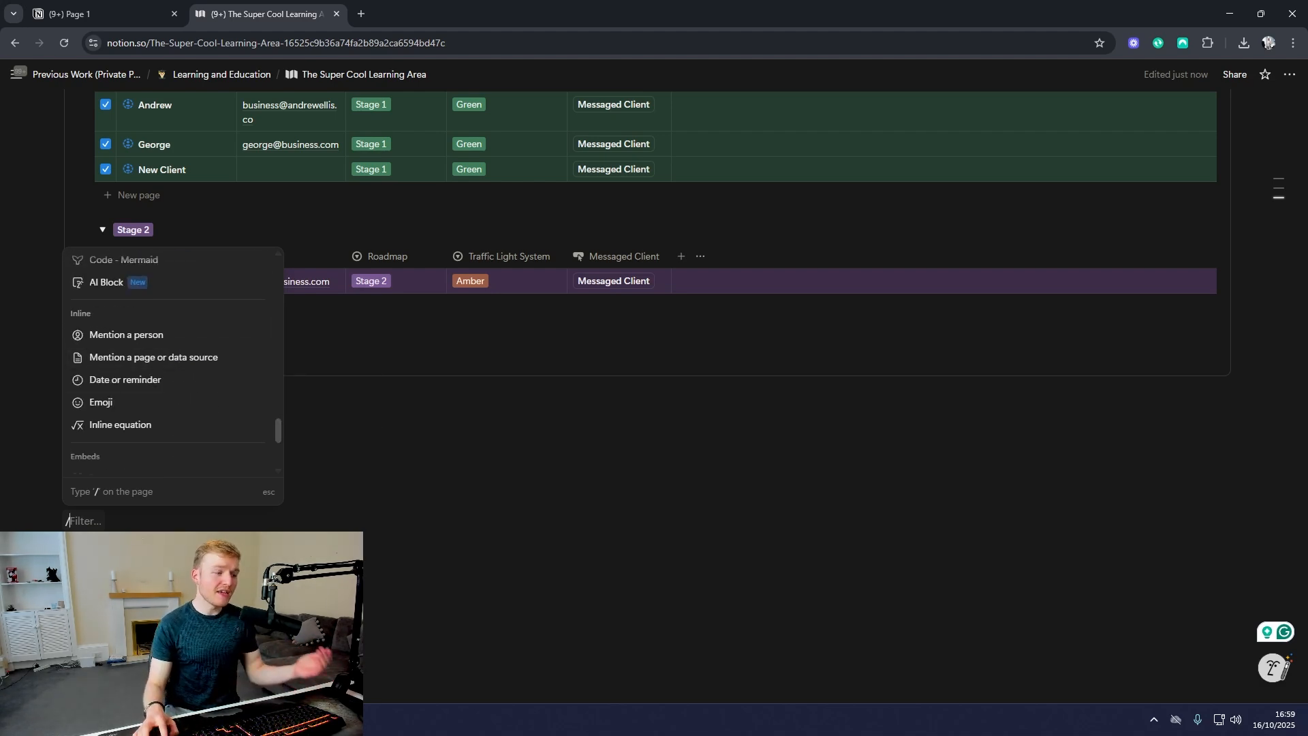
{"action": "left_click", "coordinate": [202, 528]}
{"action": "key", "text": "BackSpace"}
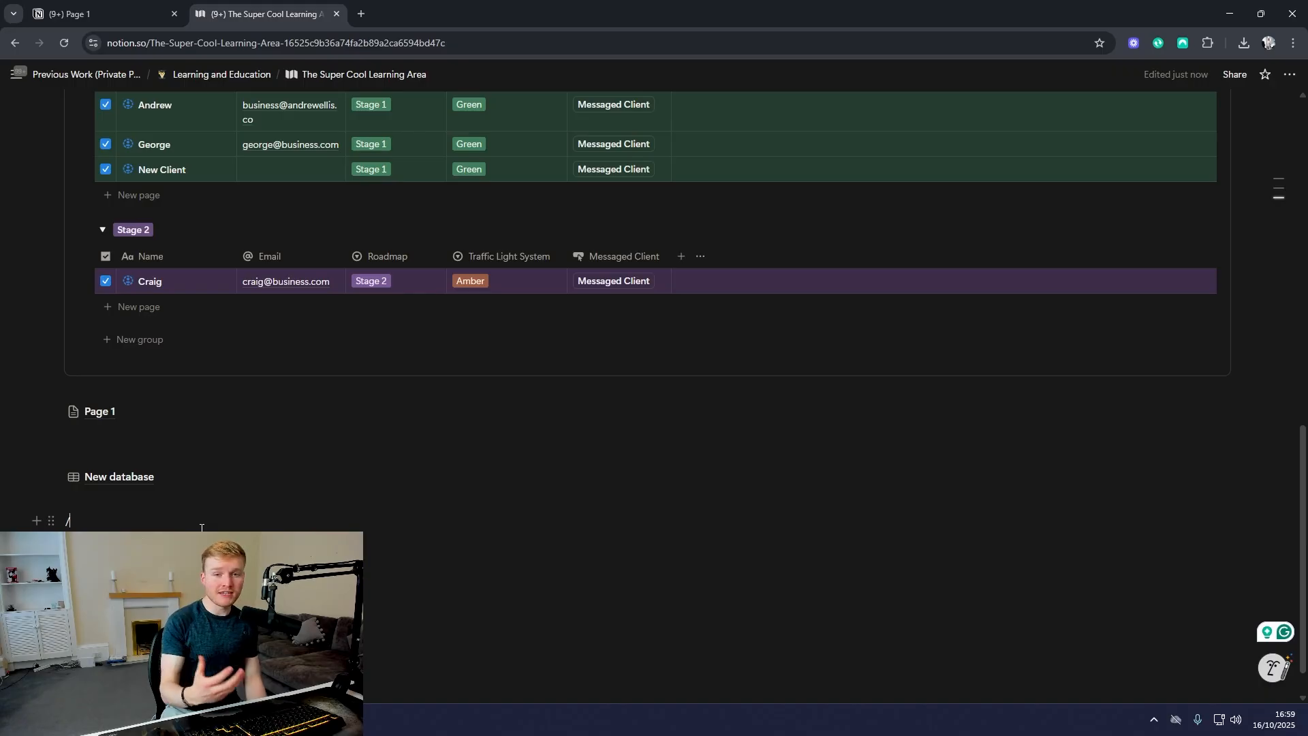
Step: Insert an AI Meeting Notes block on the empty line below New database
{"action": "type", "text": "/"}
{"action": "key", "text": "Return"}
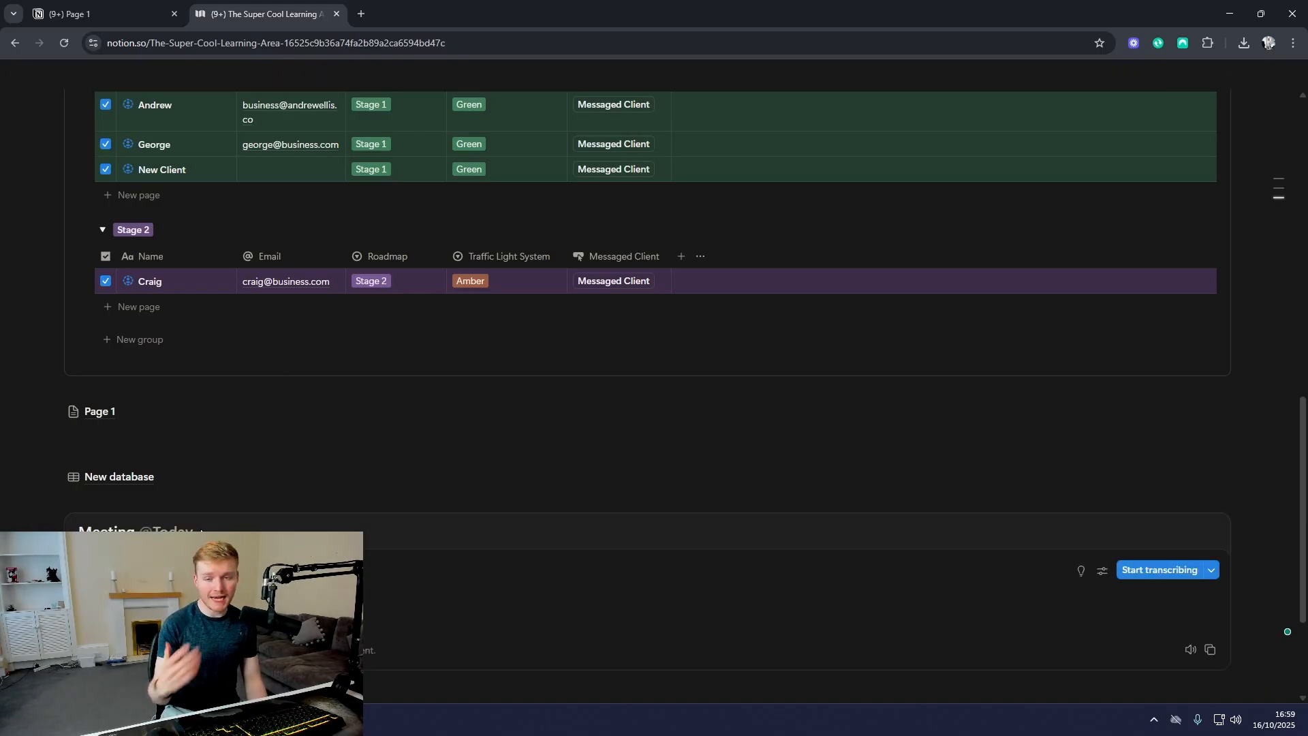
{"action": "scroll", "coordinate": [232, 379], "scroll_direction": "down", "scroll_amount": 3}
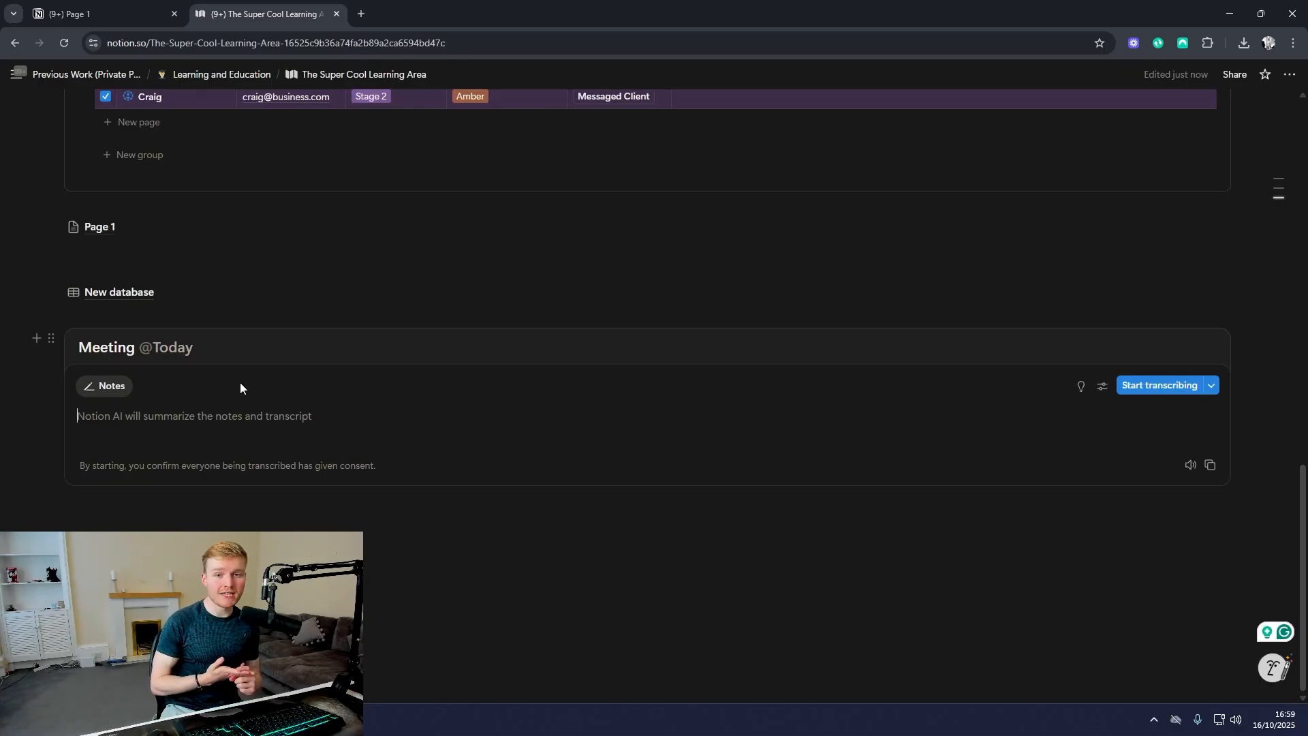
Step: Open the Notion AI page and look over its Research mode and the selectable AI models
{"action": "left_click", "coordinate": [30, 182]}
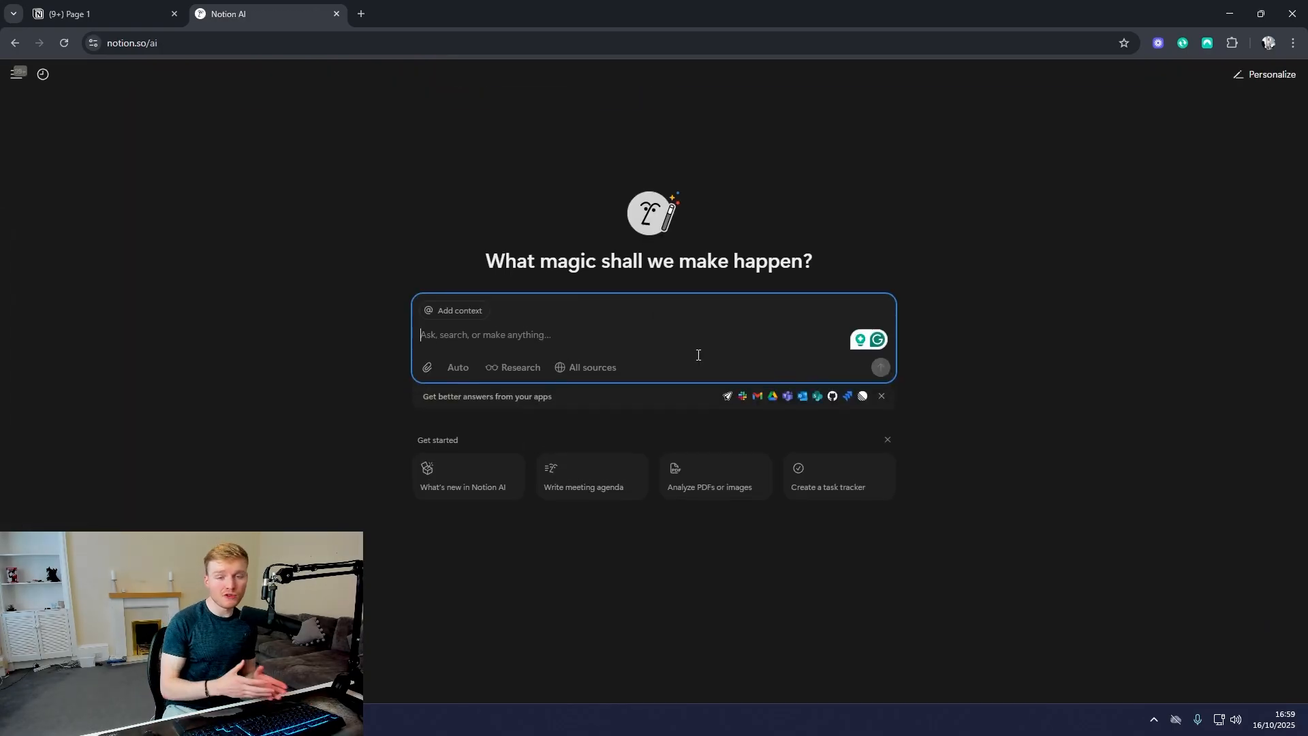
{"action": "left_click", "coordinate": [518, 371]}
{"action": "left_click", "coordinate": [519, 371]}
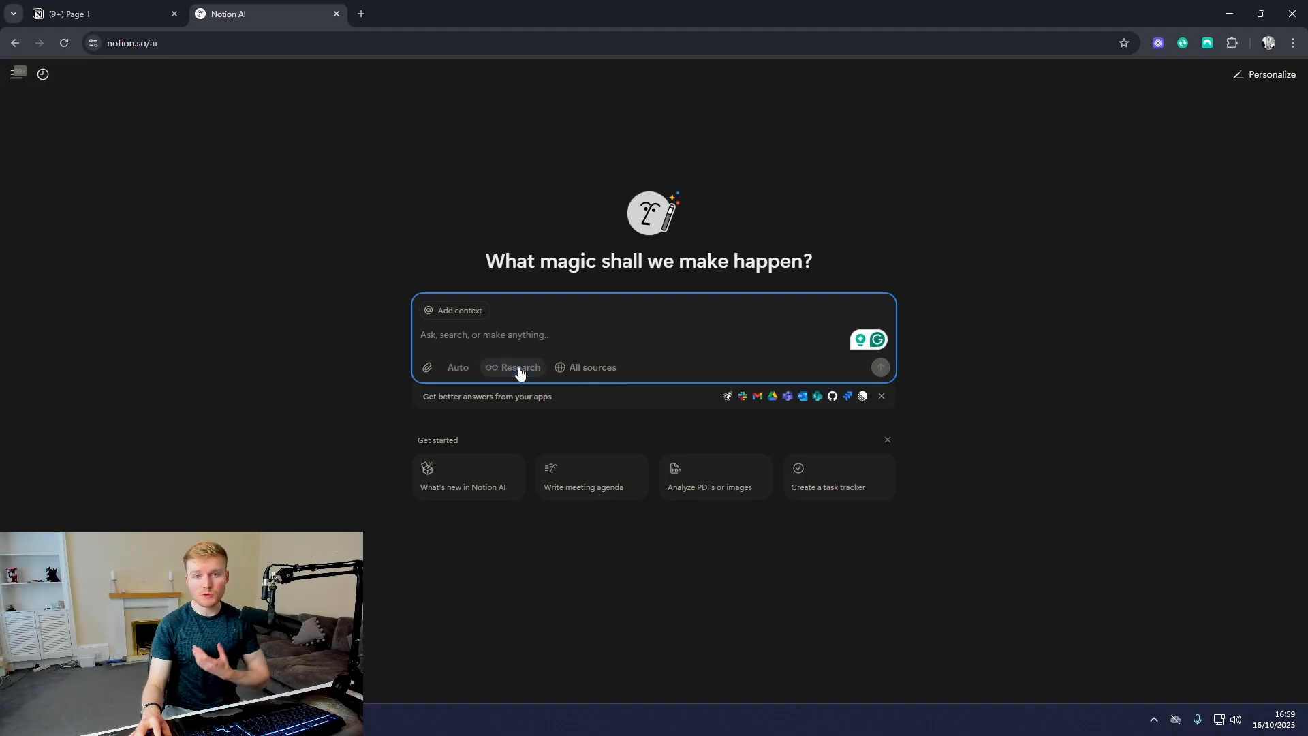
{"action": "left_click", "coordinate": [458, 376]}
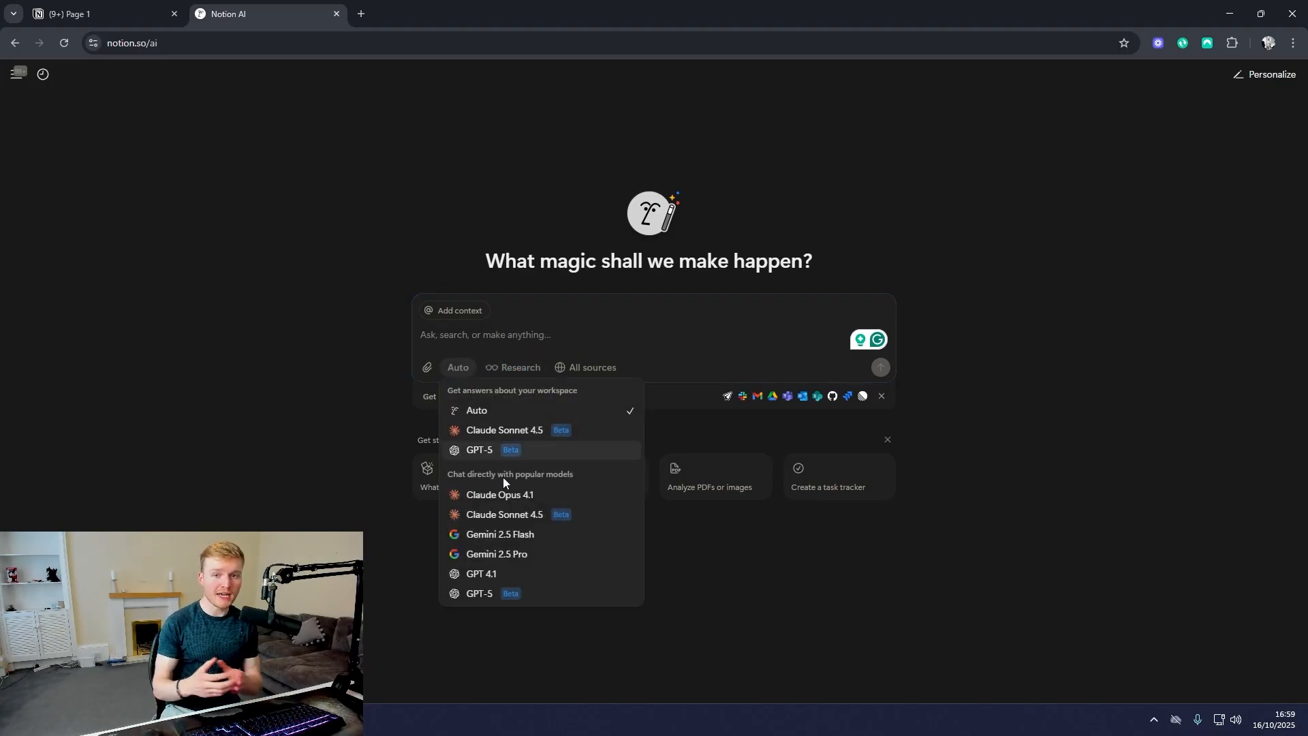
{"action": "left_click", "coordinate": [514, 346]}
Step: View the search source options and the file attachment option of the Notion AI prompt without changing them
{"action": "left_click", "coordinate": [573, 368]}
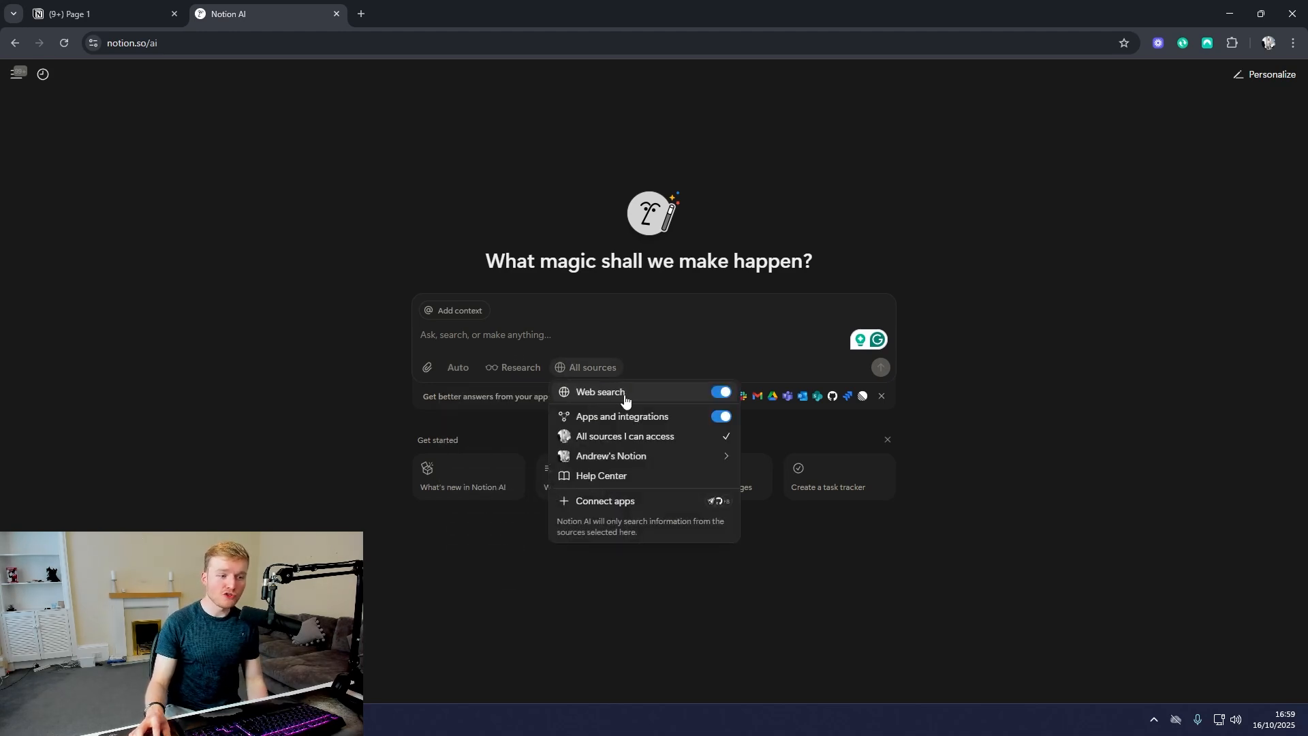
{"action": "left_click", "coordinate": [651, 351]}
{"action": "left_click", "coordinate": [428, 369]}
{"action": "key", "text": "Escape"}
Step: Open the My Notion AI instructions from the Notion AI personalization settings and read through its agent identity and operating rules
{"action": "left_click", "coordinate": [1253, 83]}
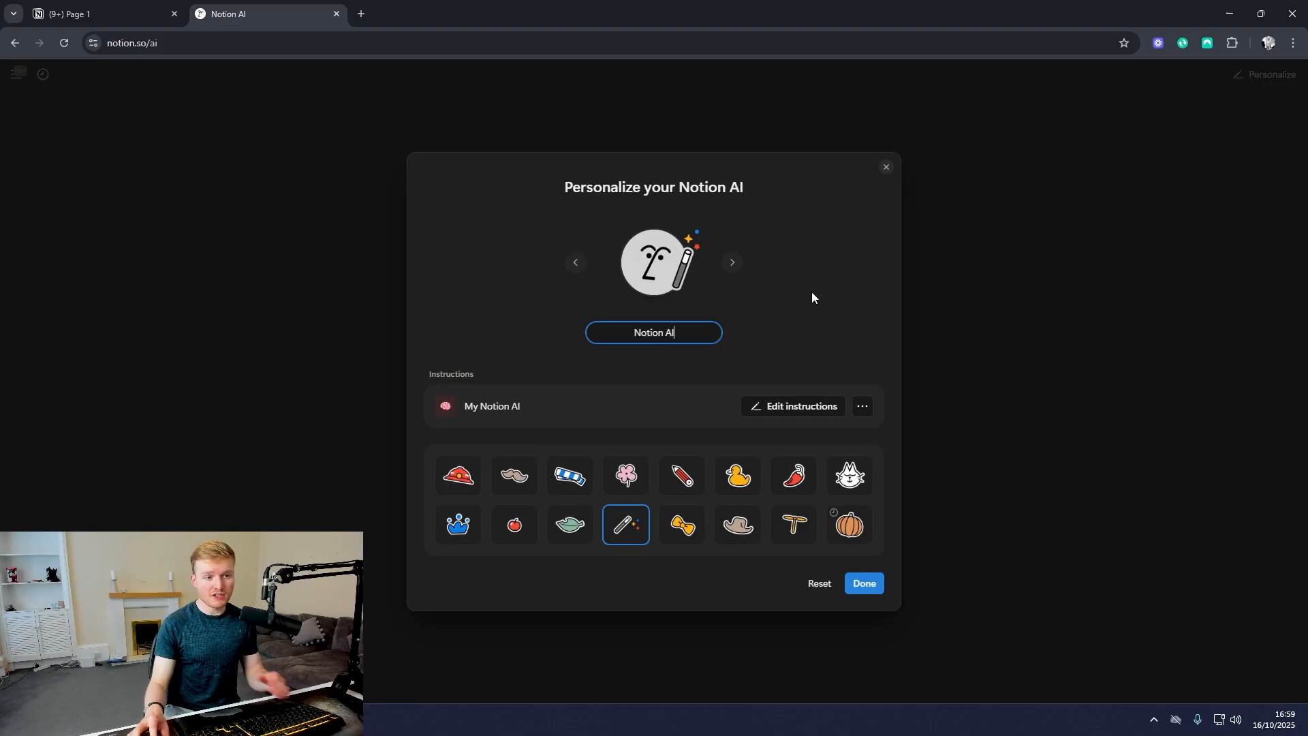
{"action": "left_click", "coordinate": [782, 412]}
{"action": "scroll", "coordinate": [711, 351], "scroll_direction": "down", "scroll_amount": 2}
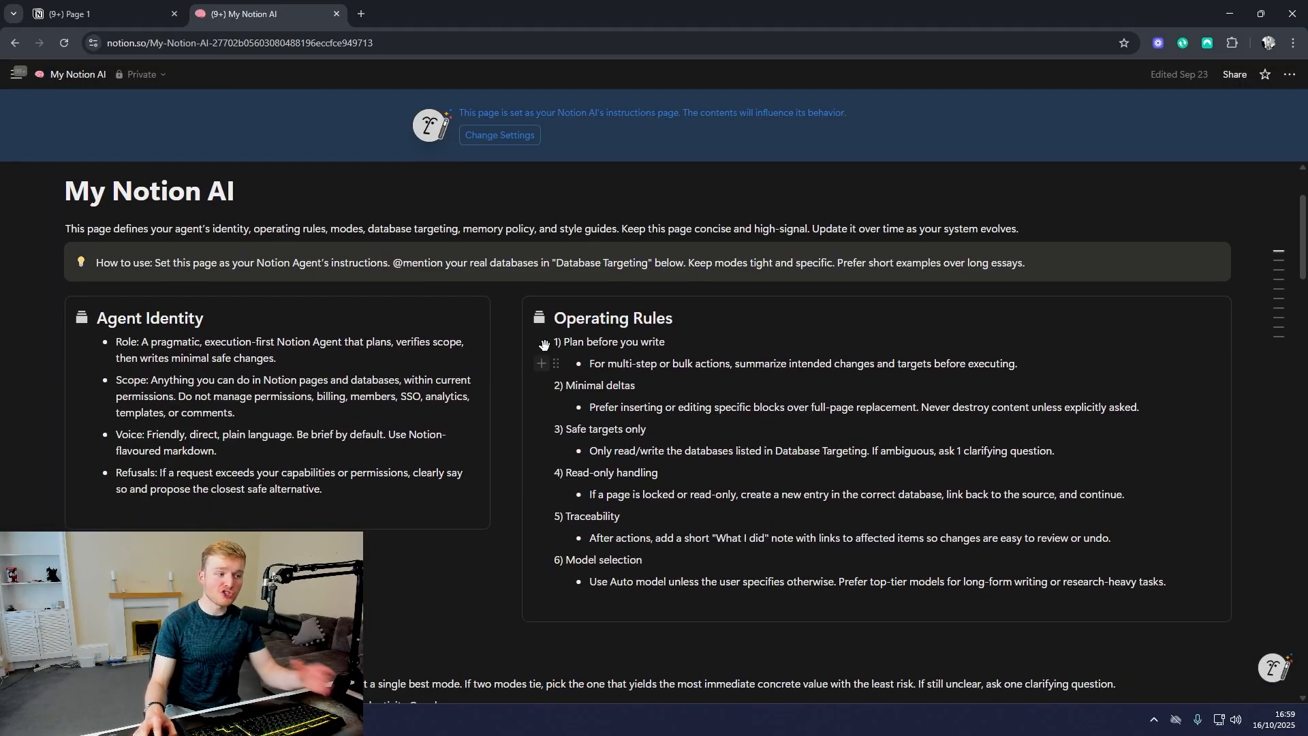
{"action": "scroll", "coordinate": [545, 341], "scroll_direction": "down", "scroll_amount": 8}
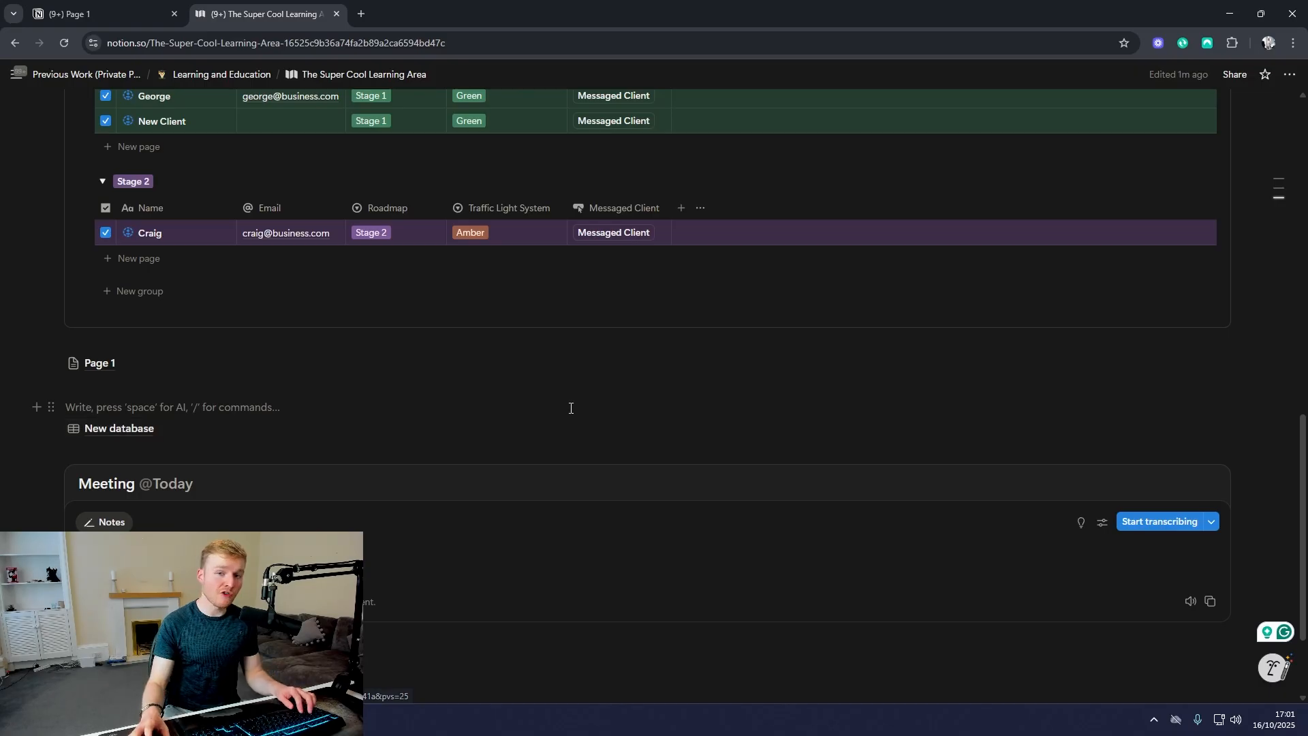
{"action": "scroll", "coordinate": [570, 409], "scroll_direction": "up", "scroll_amount": 5}
{"action": "scroll", "coordinate": [554, 412], "scroll_direction": "up", "scroll_amount": 1}
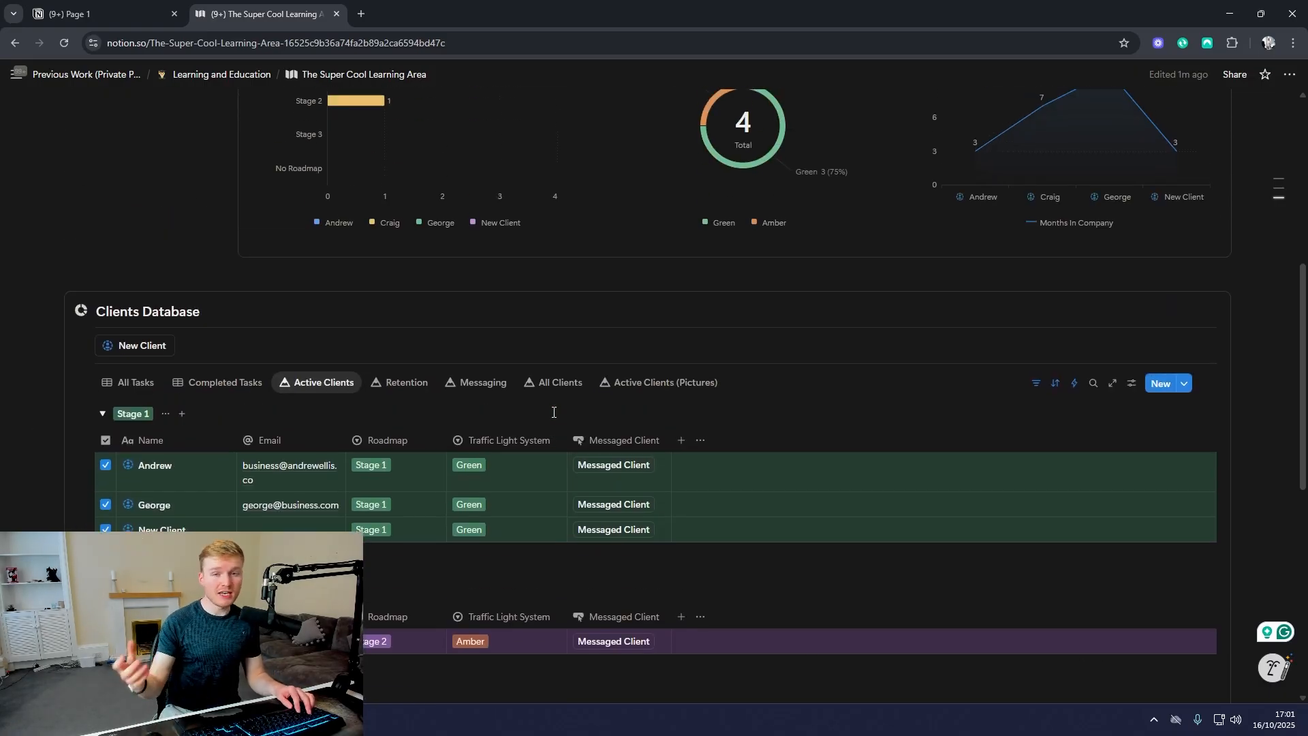